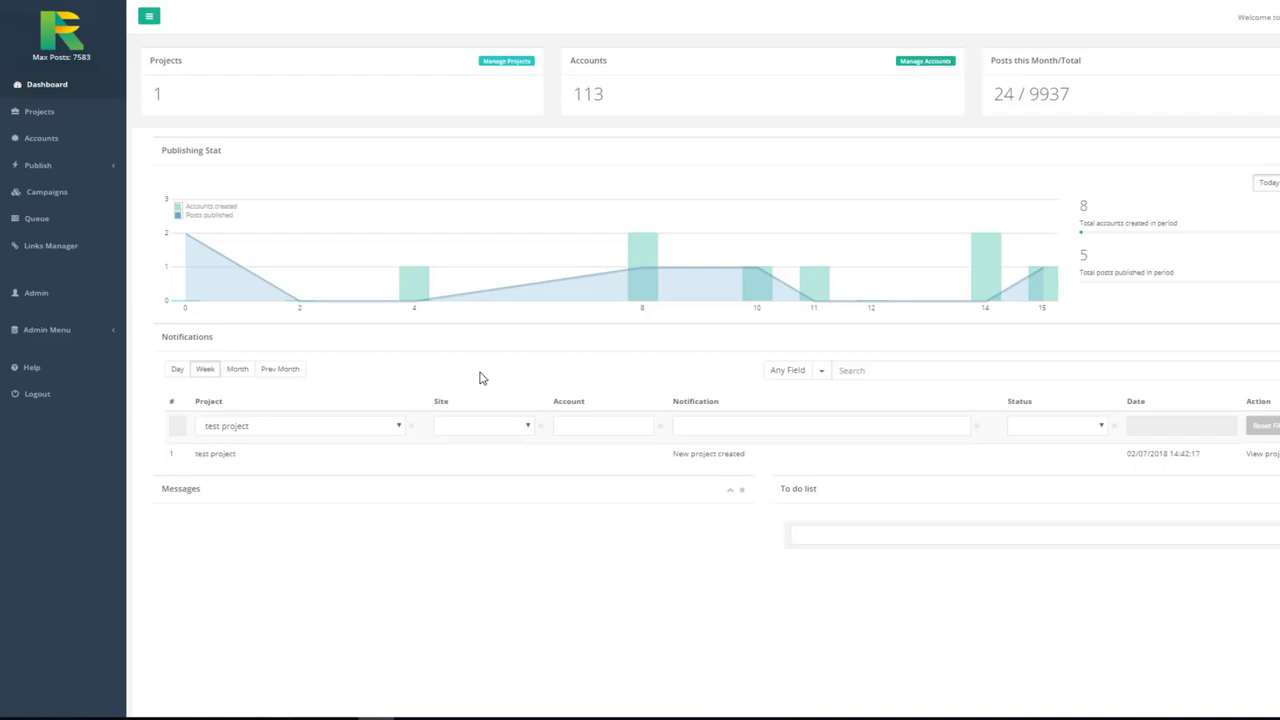
pyautogui.click(40, 113)
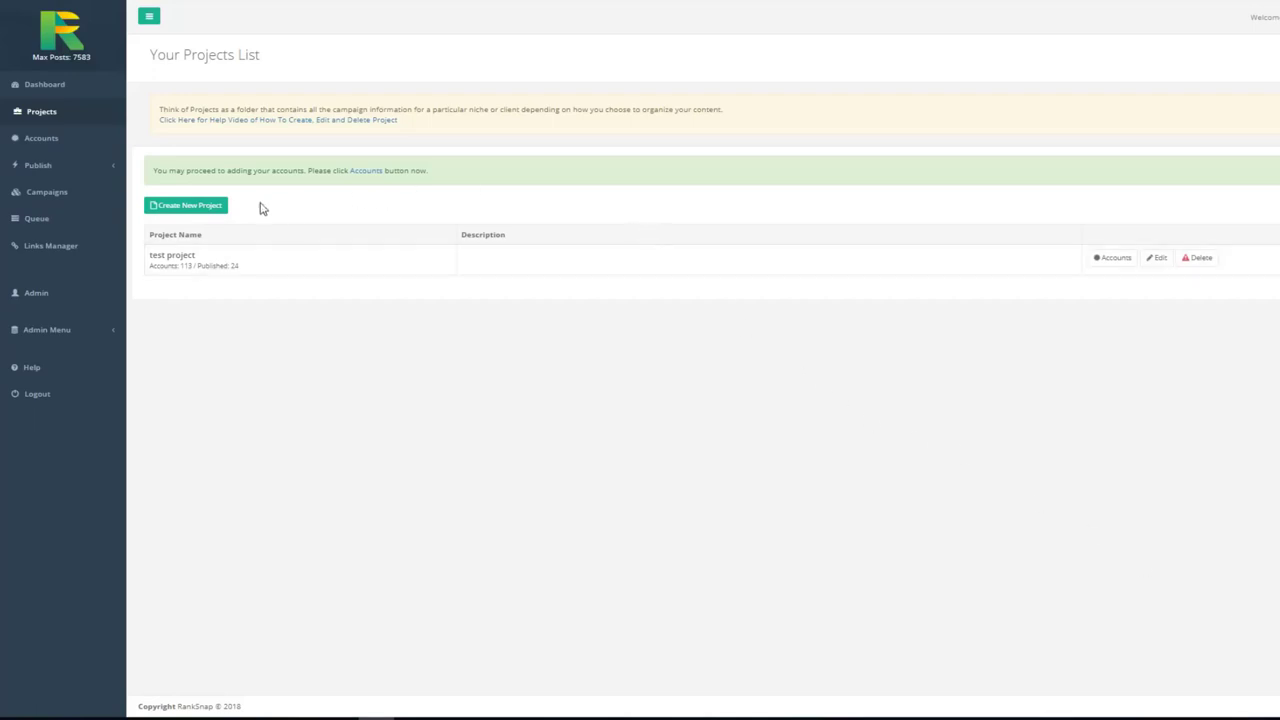
pyautogui.click(198, 208)
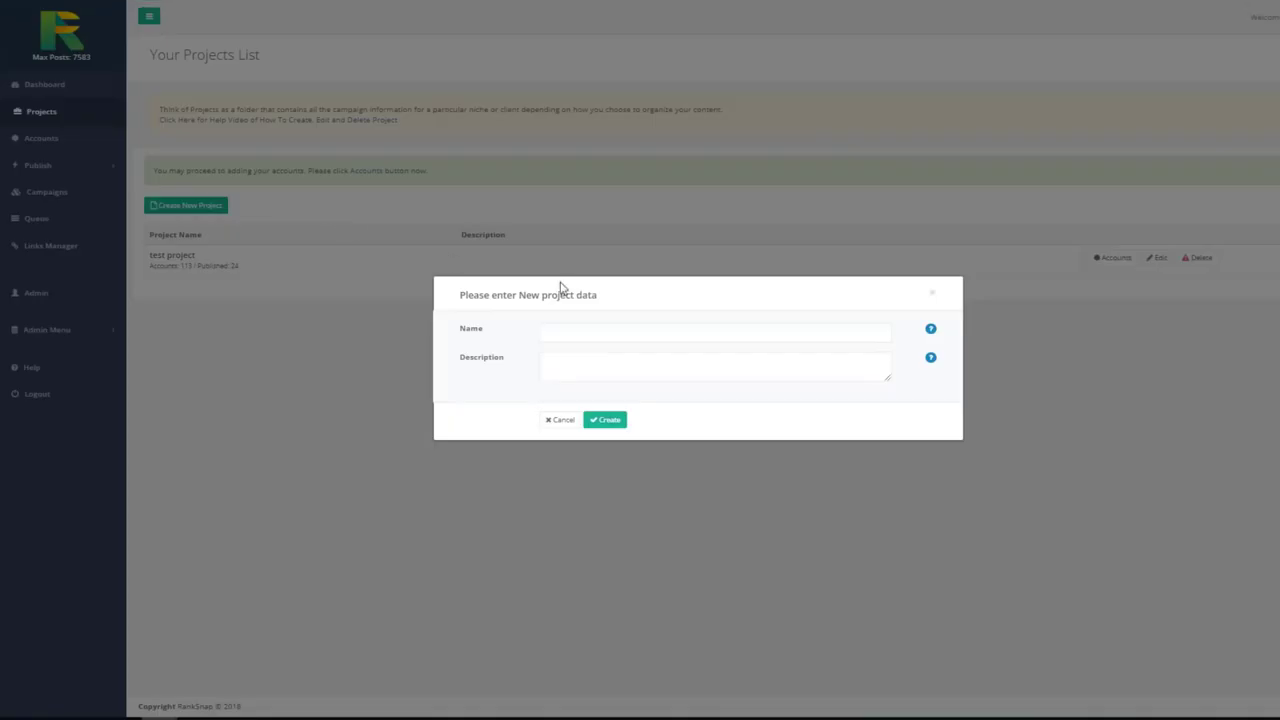
pyautogui.click(596, 334)
pyautogui.write('Reputation Management https://www.carveconsulting.com')
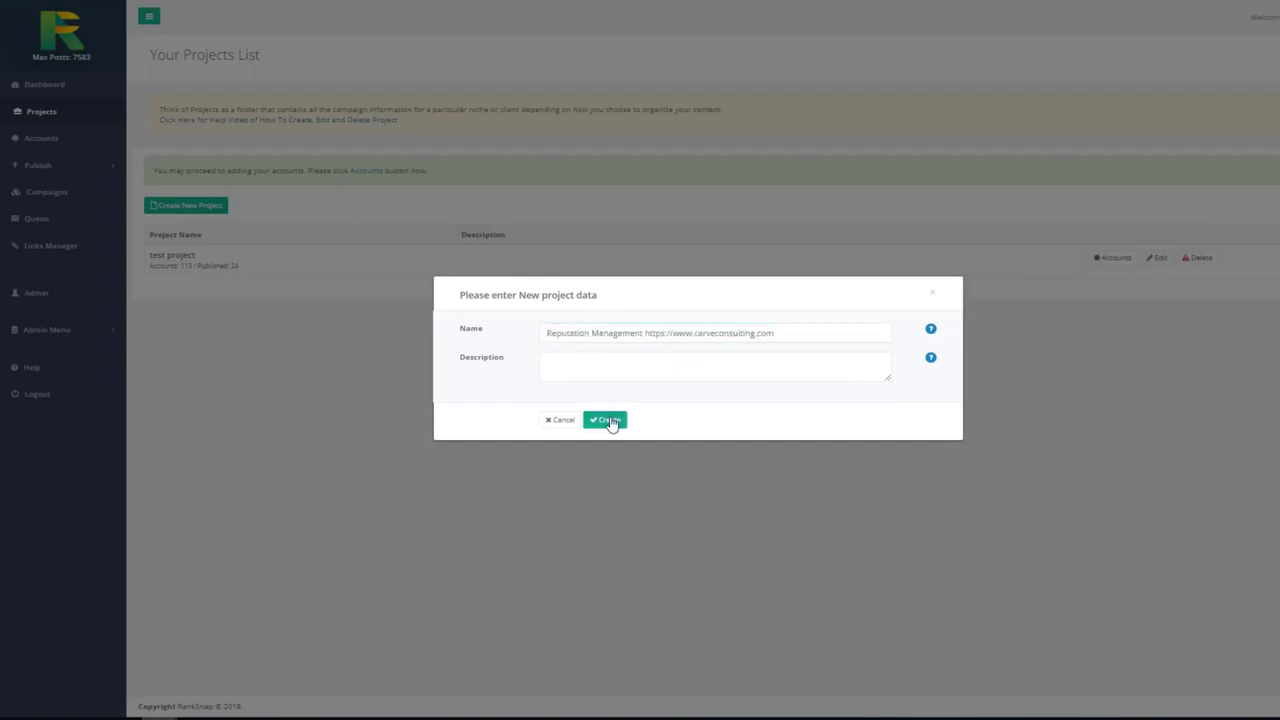
pyautogui.click(608, 420)
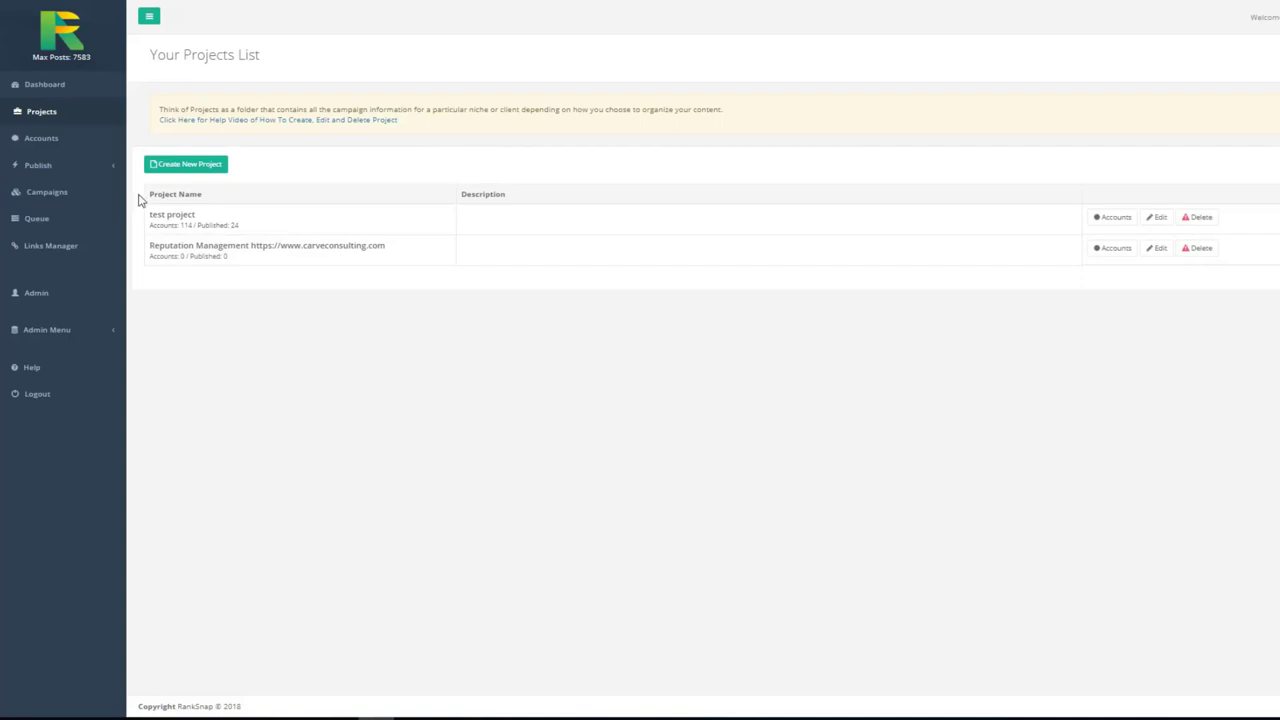
# Start a new campaign under the Reputation Management project.
pyautogui.click(62, 198)
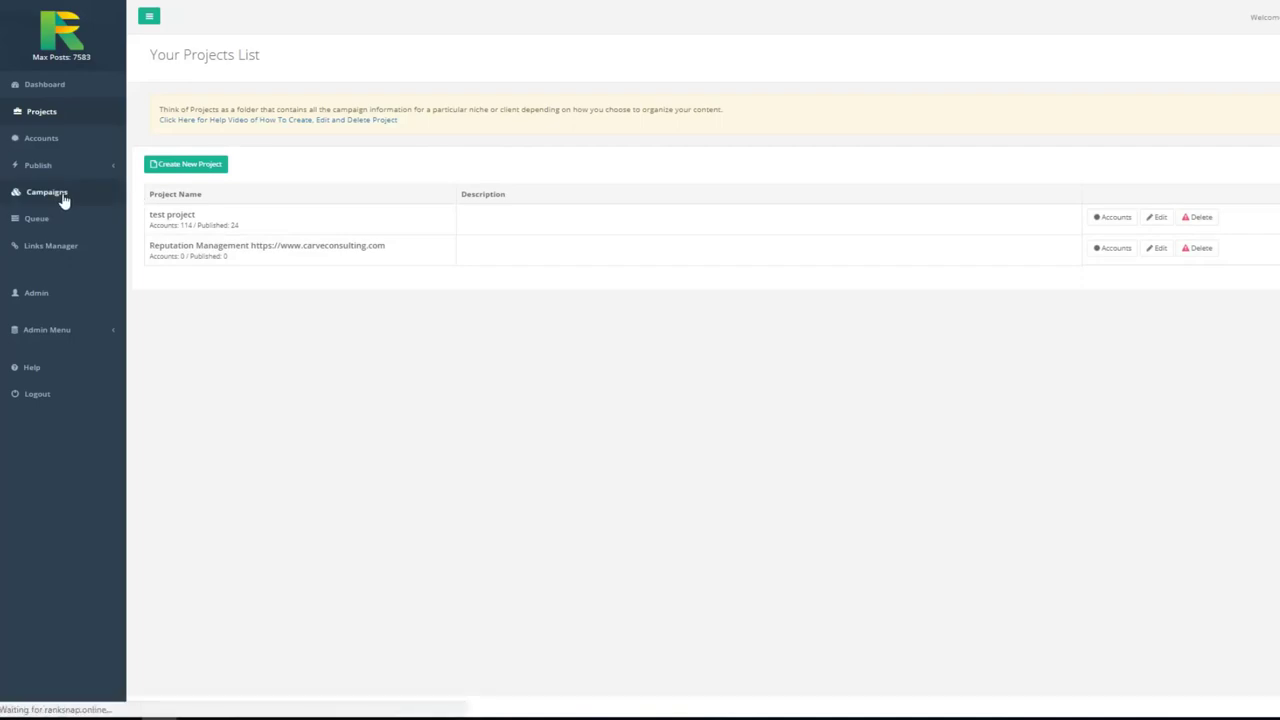
pyautogui.click(330, 158)
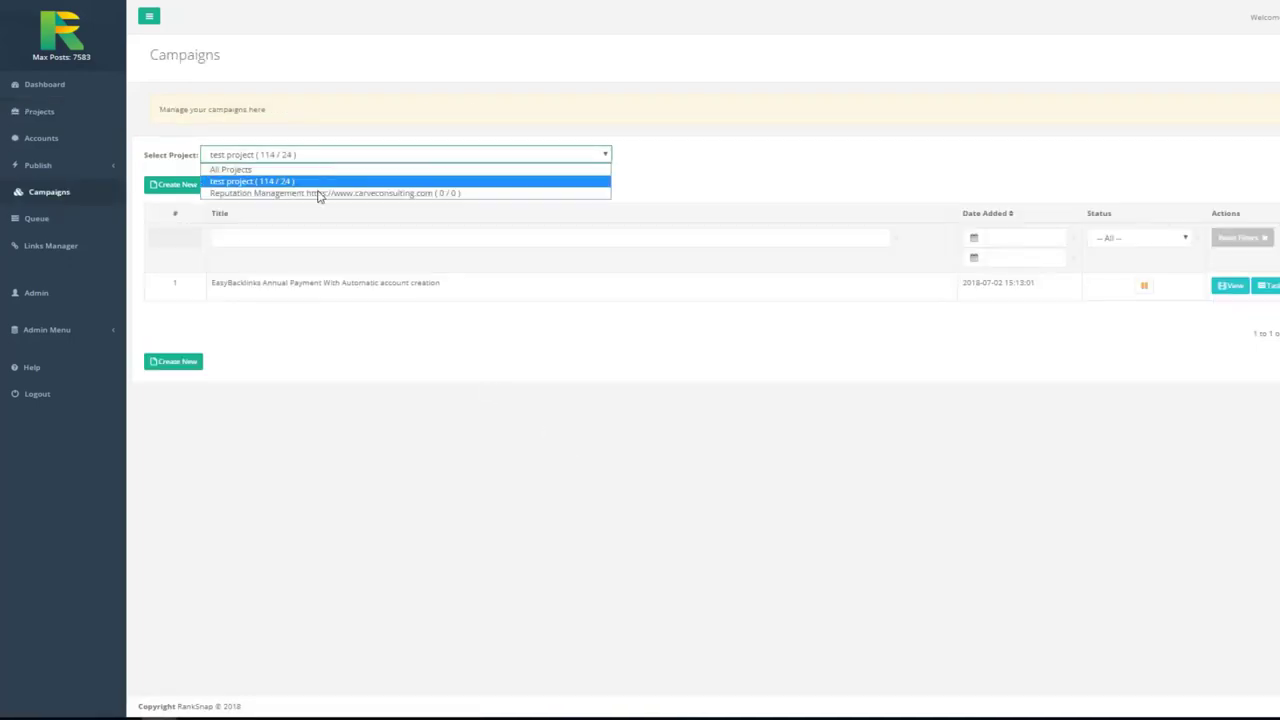
pyautogui.click(314, 192)
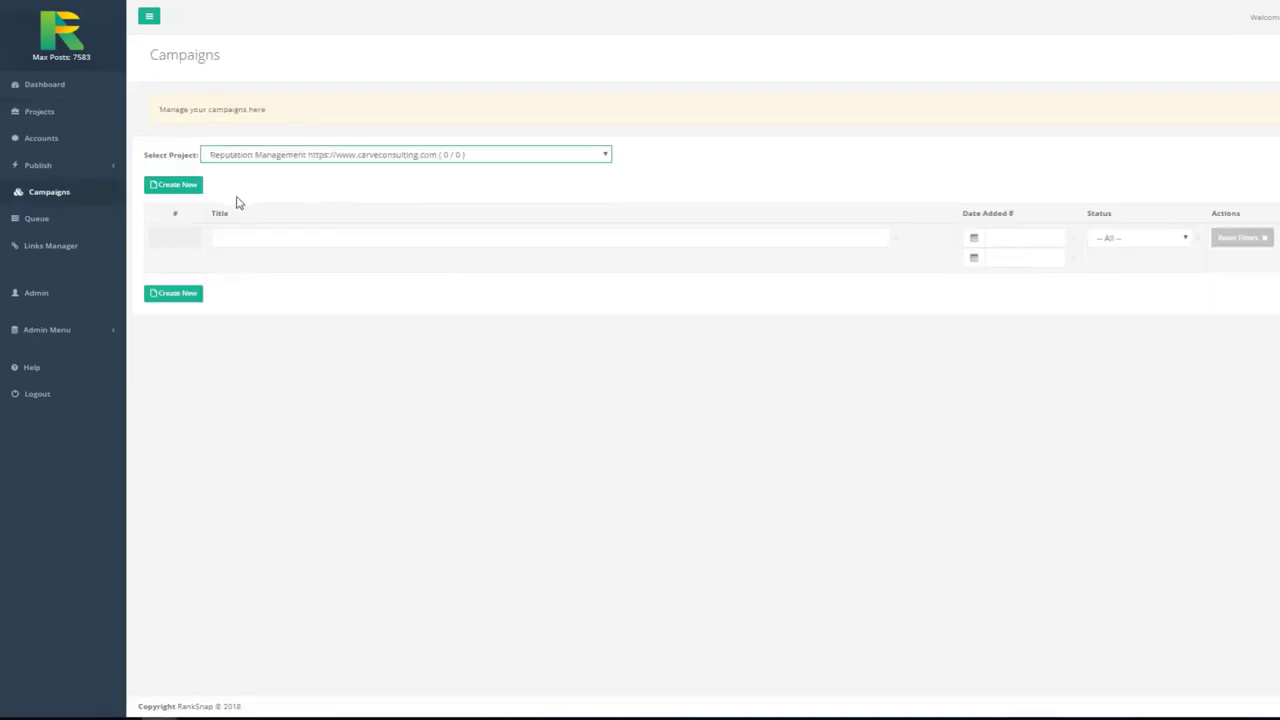
pyautogui.click(178, 186)
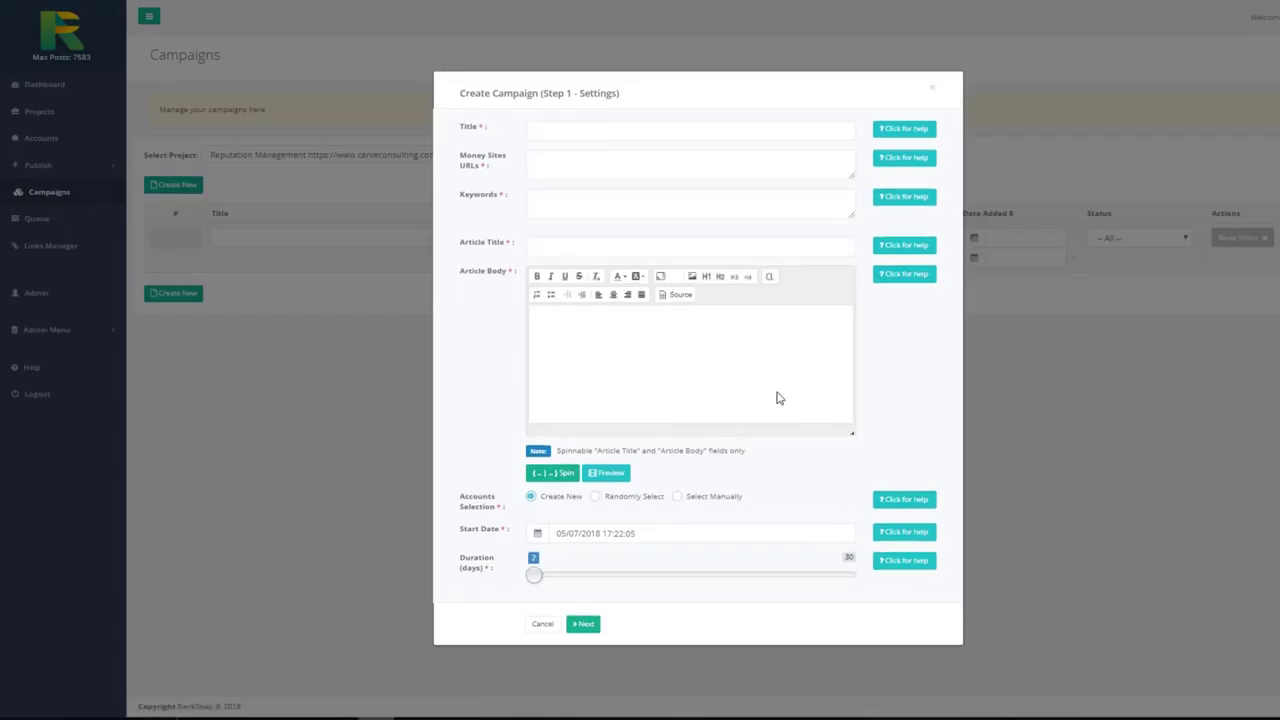
pyautogui.click(586, 130)
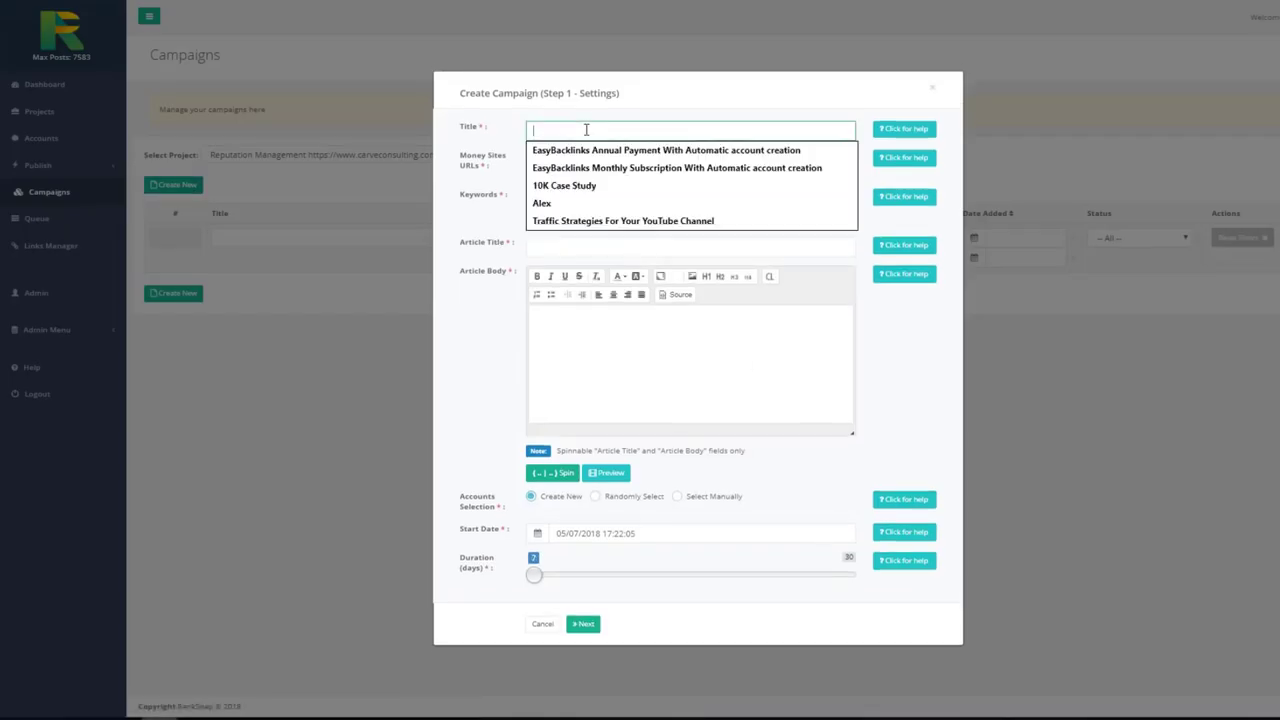
pyautogui.write('1. Reputation Management https://www.carveconsulting.com')
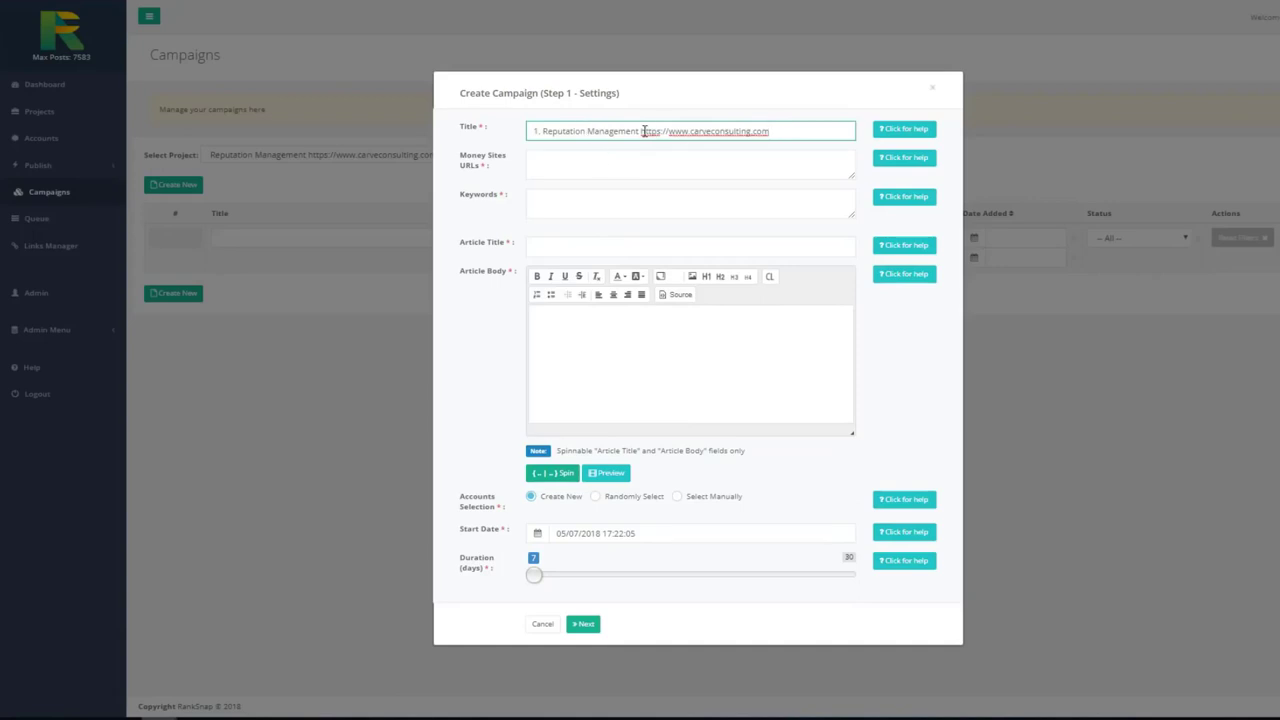
pyautogui.moveTo(641, 131); pyautogui.dragTo(770, 131)
pyautogui.hotkey('ctrl', 'c')
pyautogui.click(674, 163)
pyautogui.hotkey('ctrl', 'v')
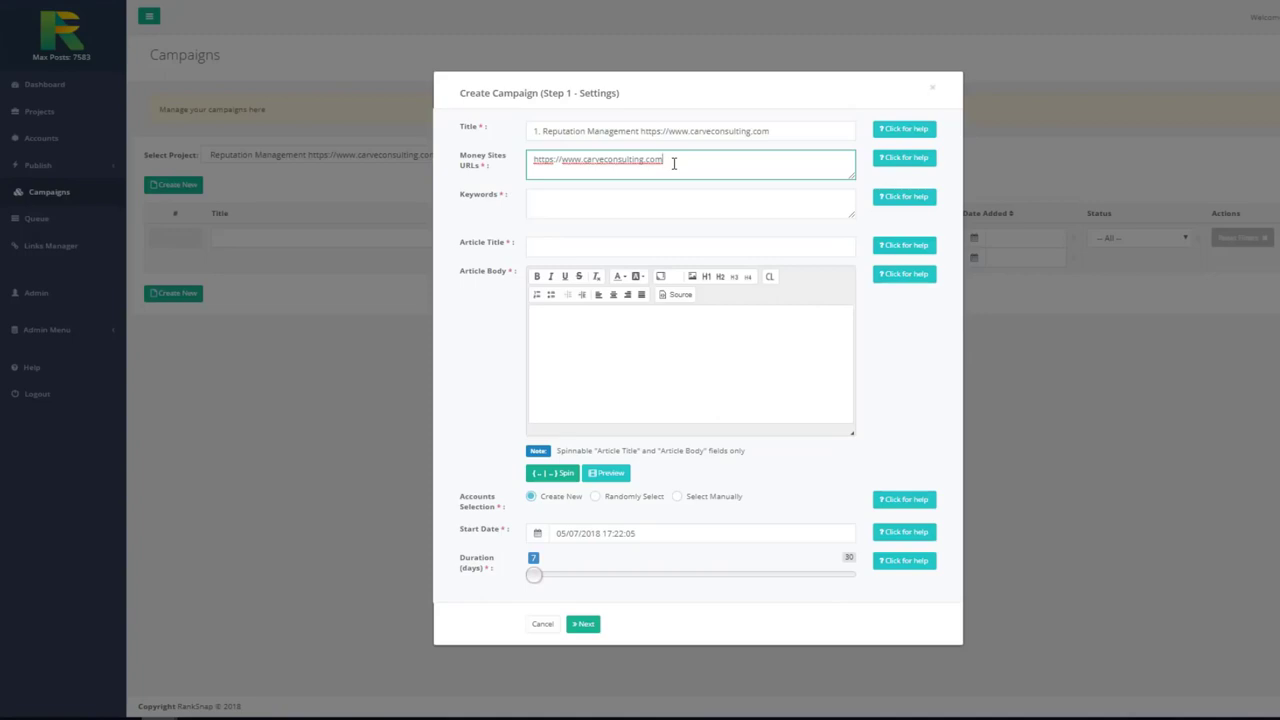
# Fill in the keyword list, a spintax title starting 'Reputation Management - How', and a spintax article body.
pyautogui.click(592, 196)
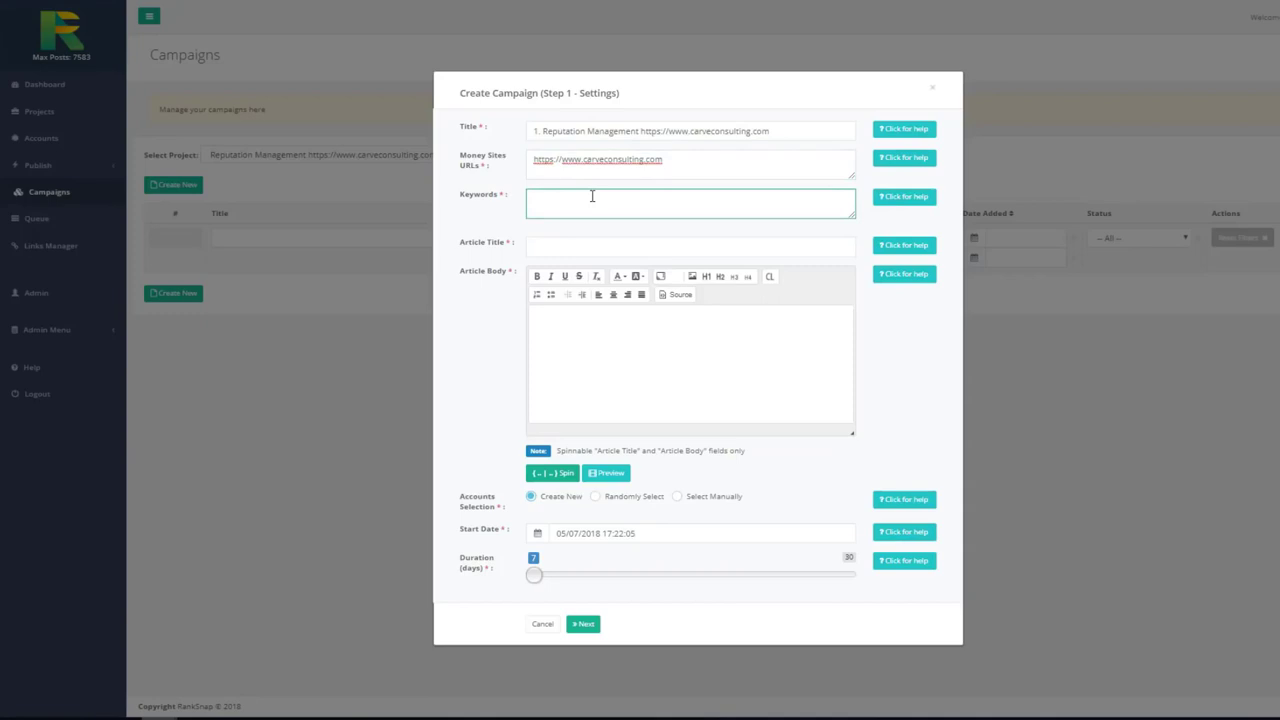
pyautogui.hotkey('ctrl', 'v')
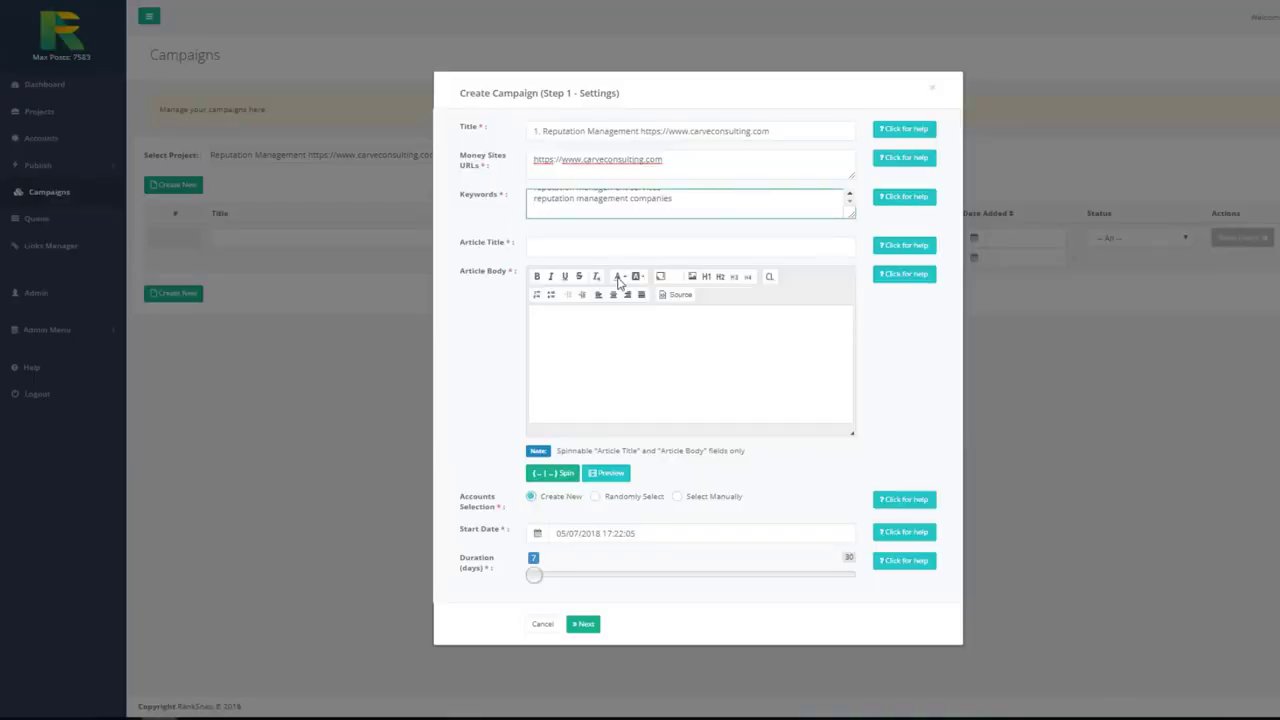
pyautogui.click(610, 250)
pyautogui.hotkey('ctrl', 'v')
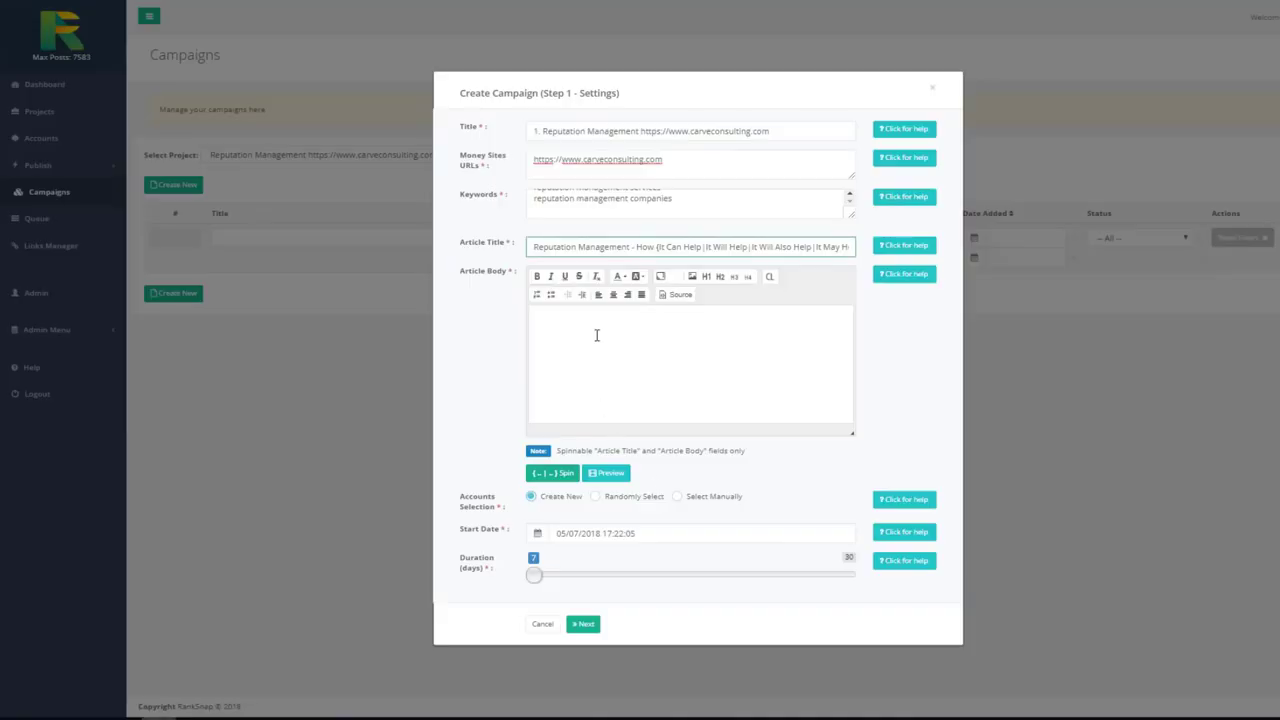
pyautogui.click(597, 334)
pyautogui.hotkey('ctrl', 'v')
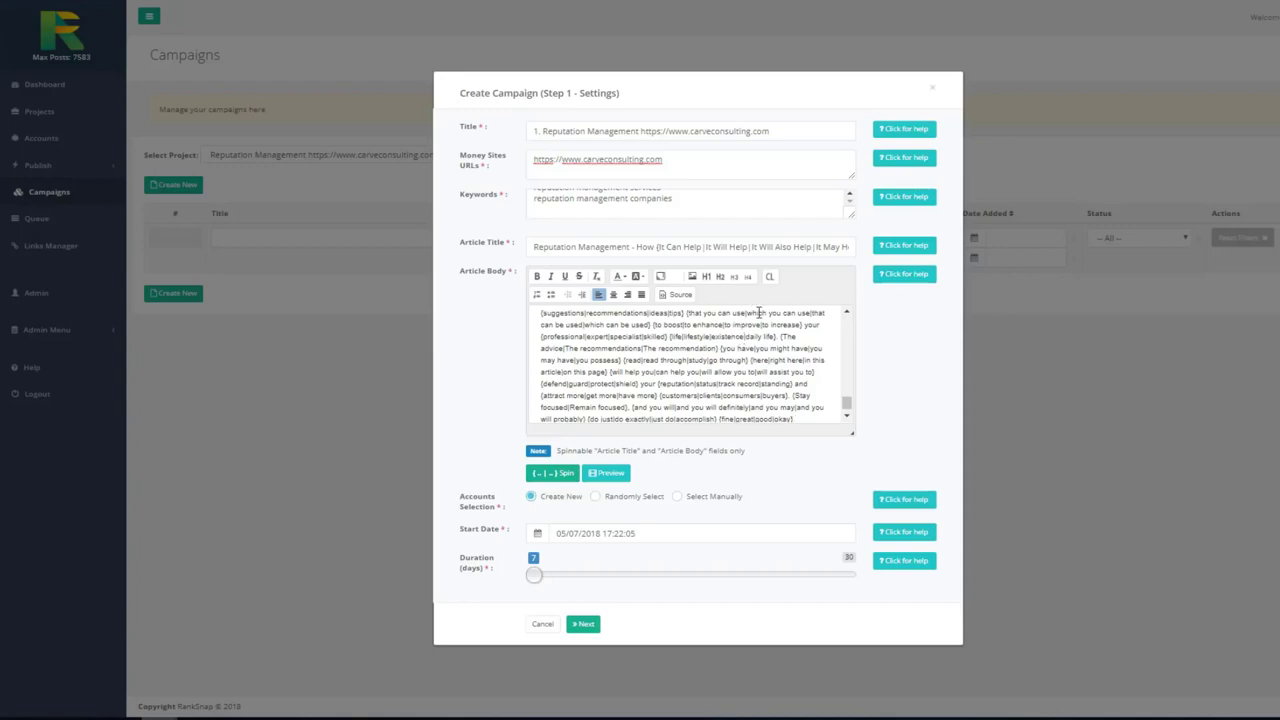
# Turn two 'reputation management' phrases in the article body into campaign links.
pyautogui.hotkey('ctrl', 'f')
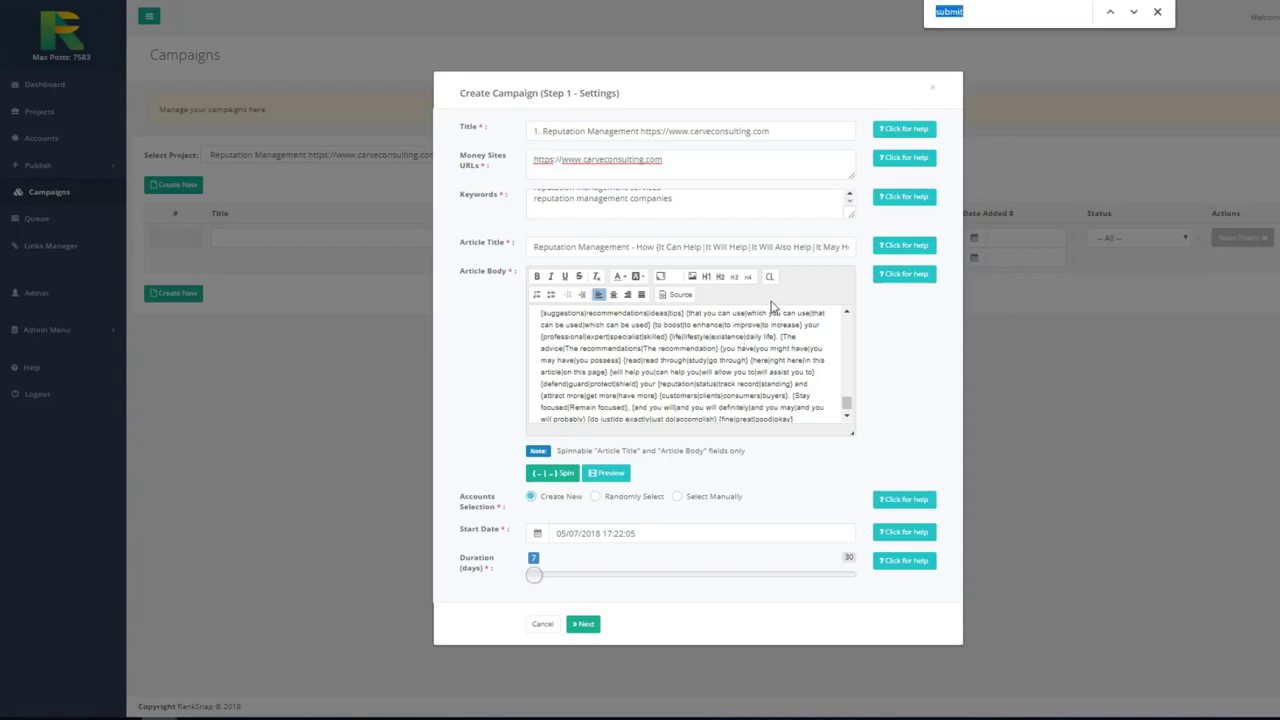
pyautogui.hotkey('ctrl', 'v')
pyautogui.click(1133, 12)
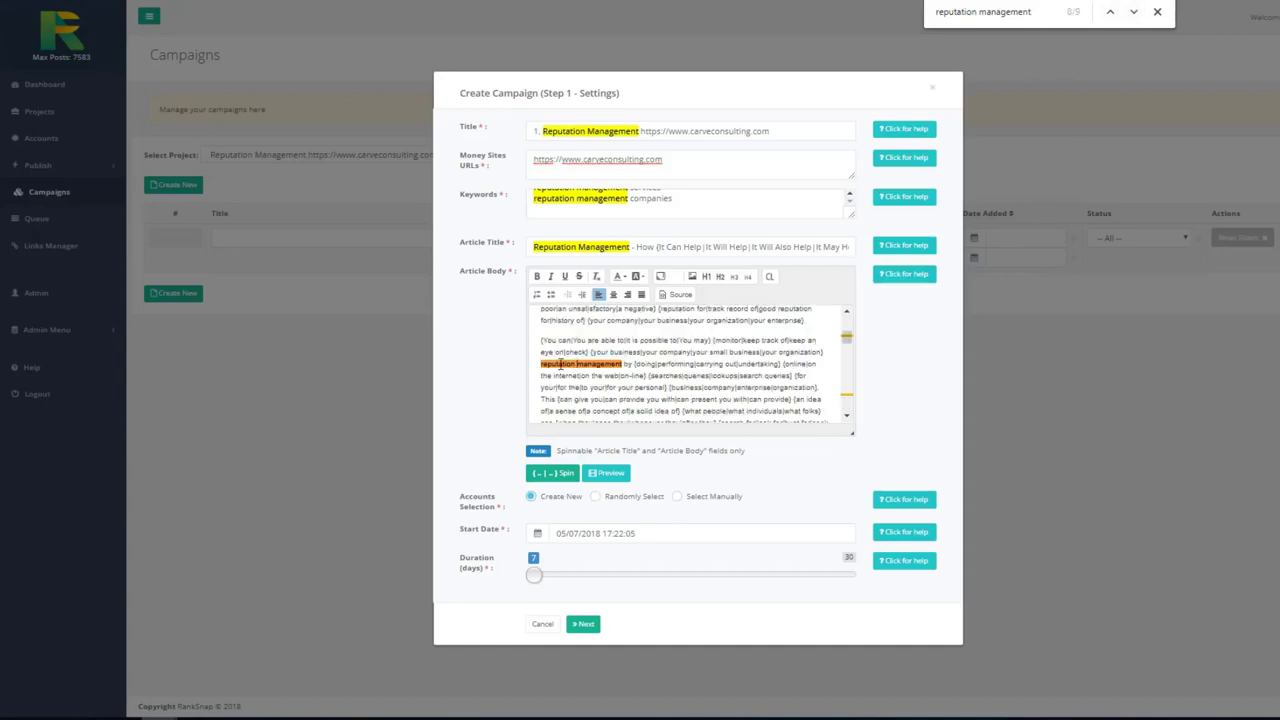
pyautogui.moveTo(539, 363); pyautogui.dragTo(624, 364)
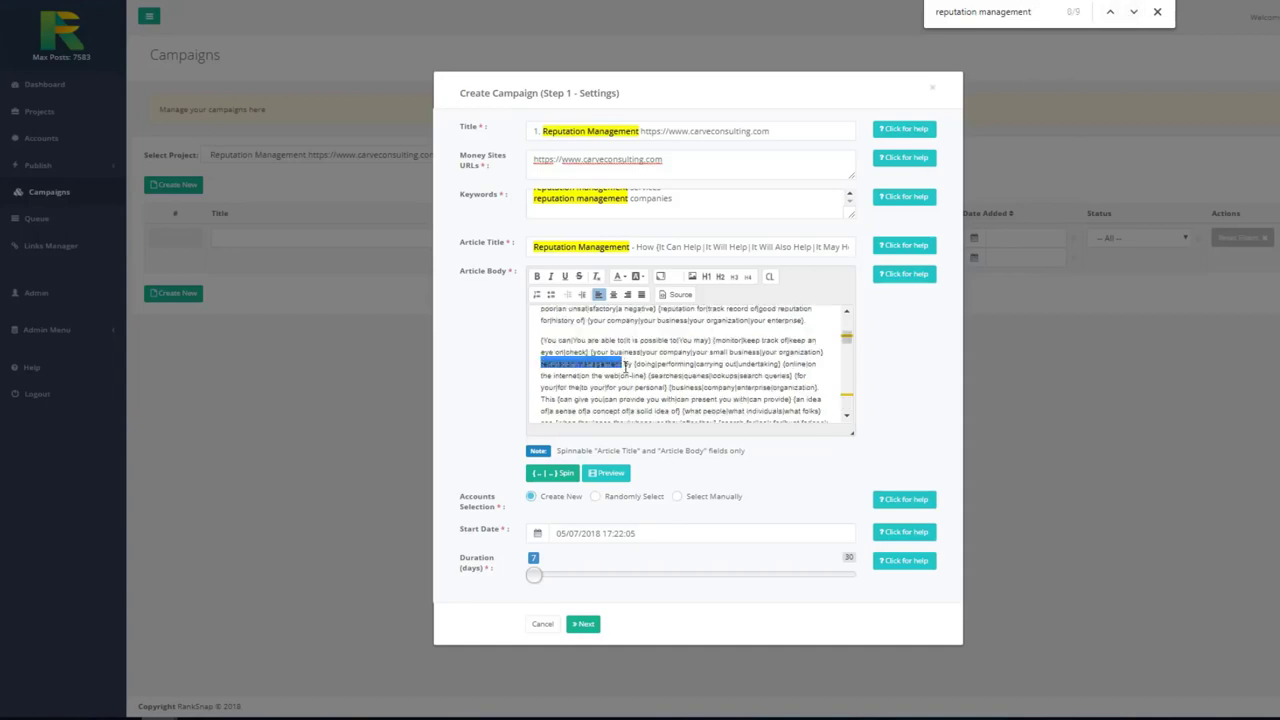
pyautogui.click(771, 286)
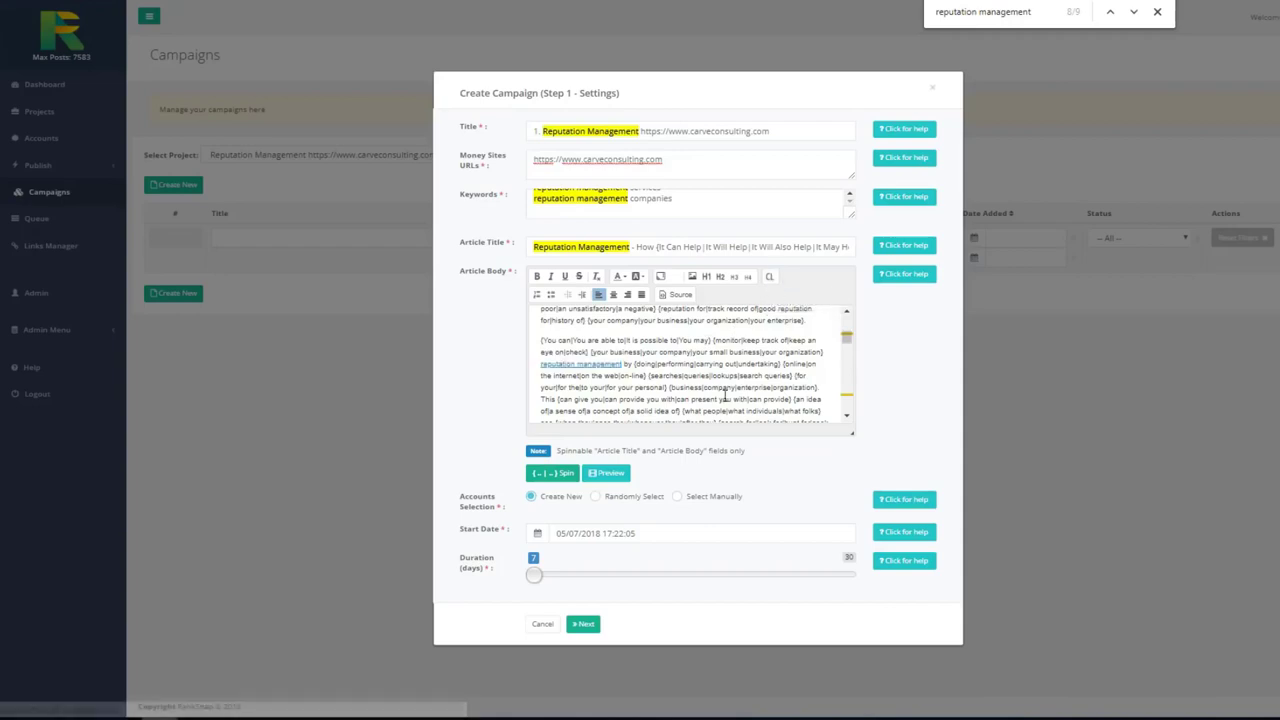
pyautogui.click(1133, 12)
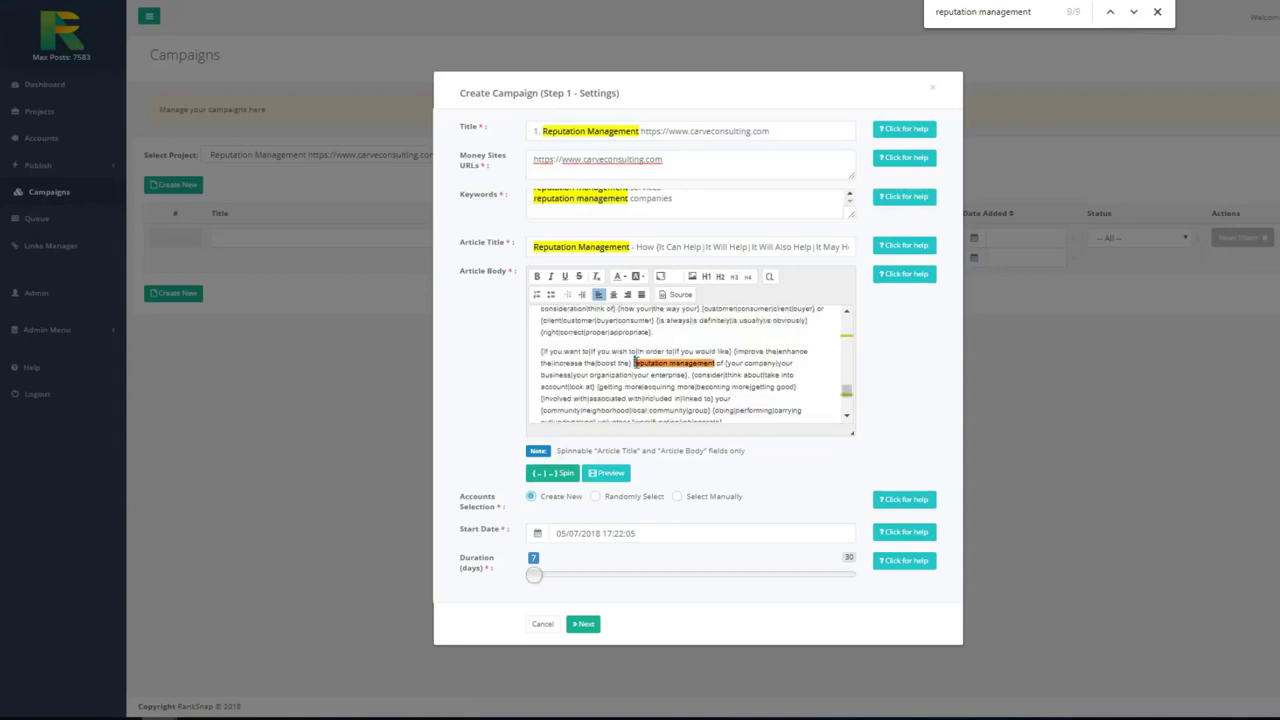
pyautogui.moveTo(636, 363); pyautogui.dragTo(718, 365)
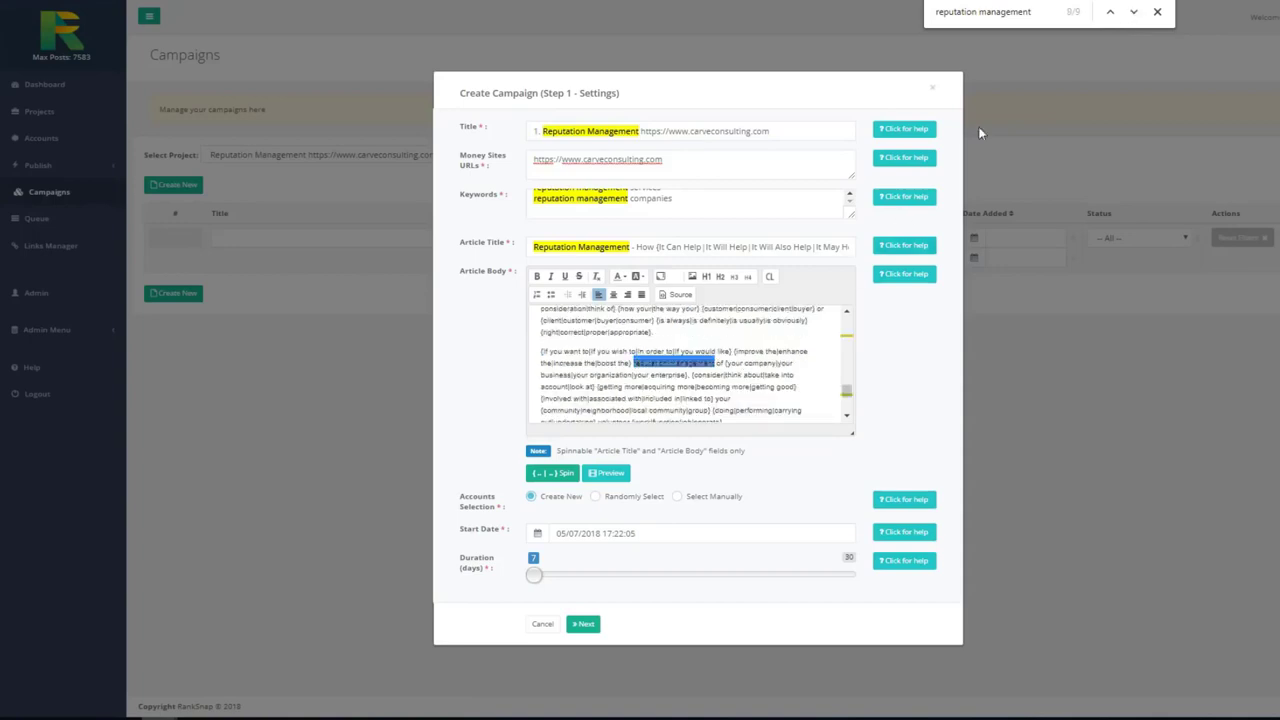
pyautogui.click(769, 276)
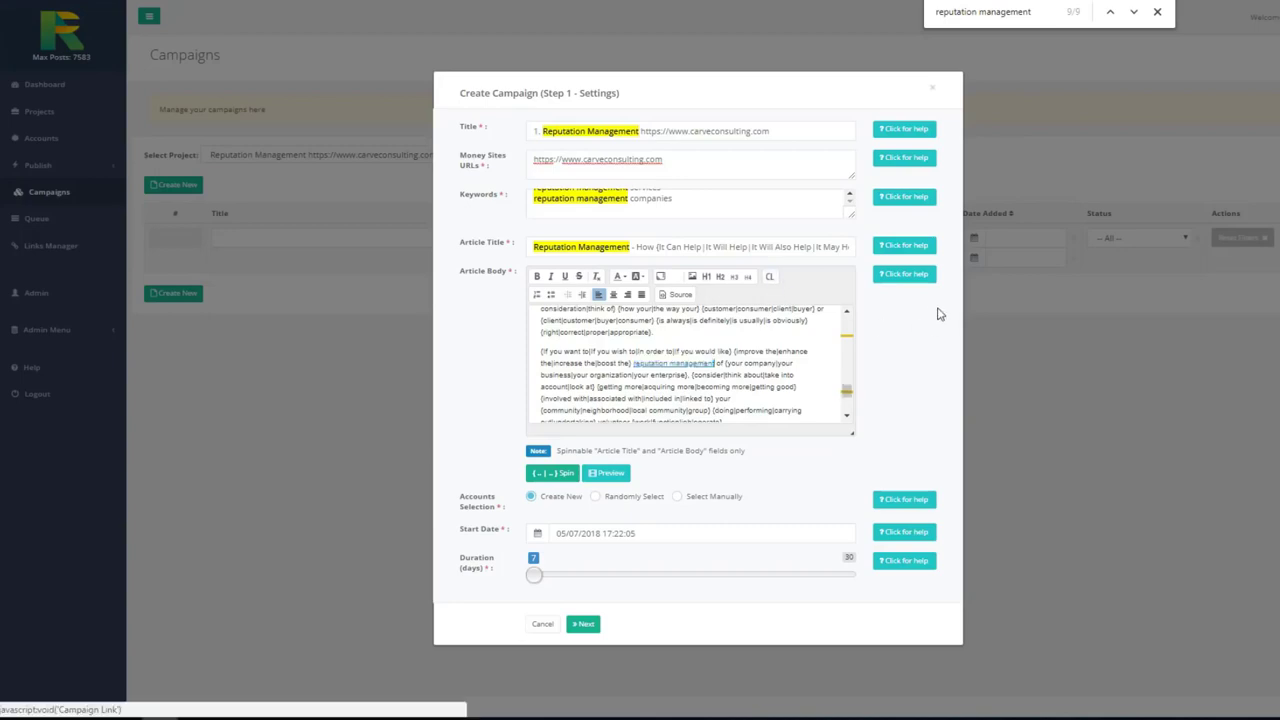
# Preview the spun article, re-spin it twice for fresh wording, and close the preview.
pyautogui.click(612, 476)
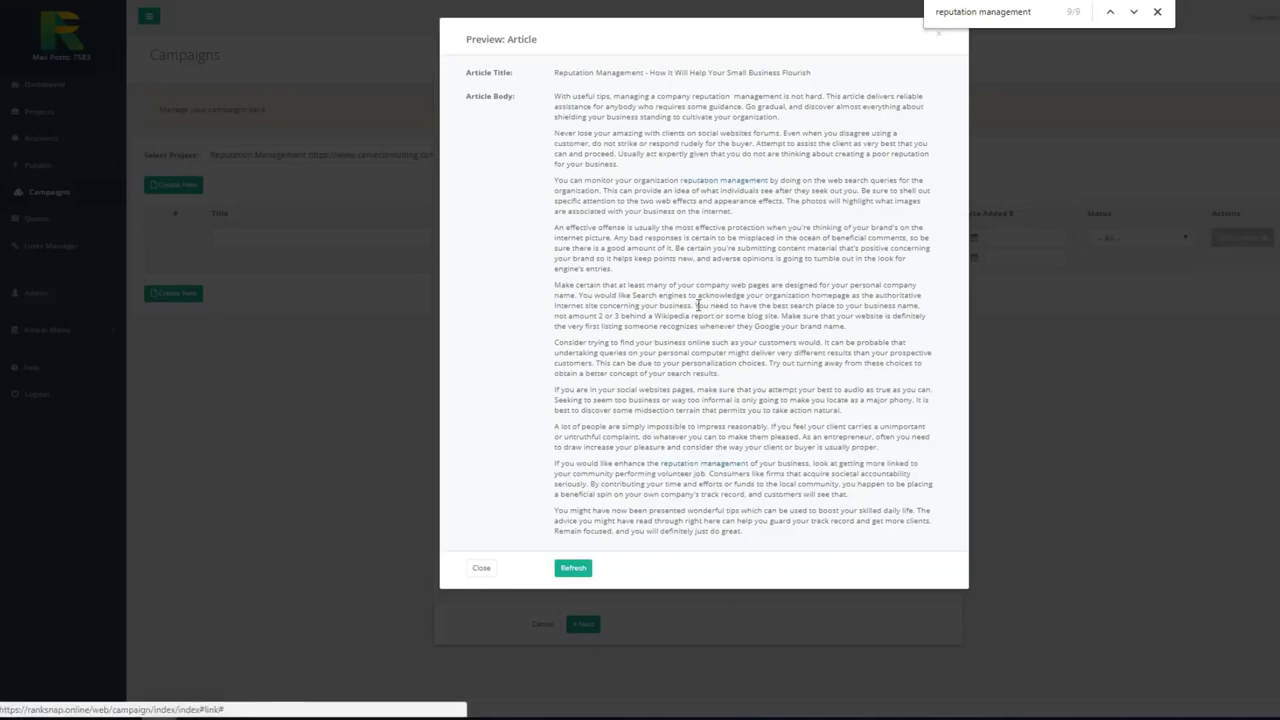
pyautogui.click(575, 577)
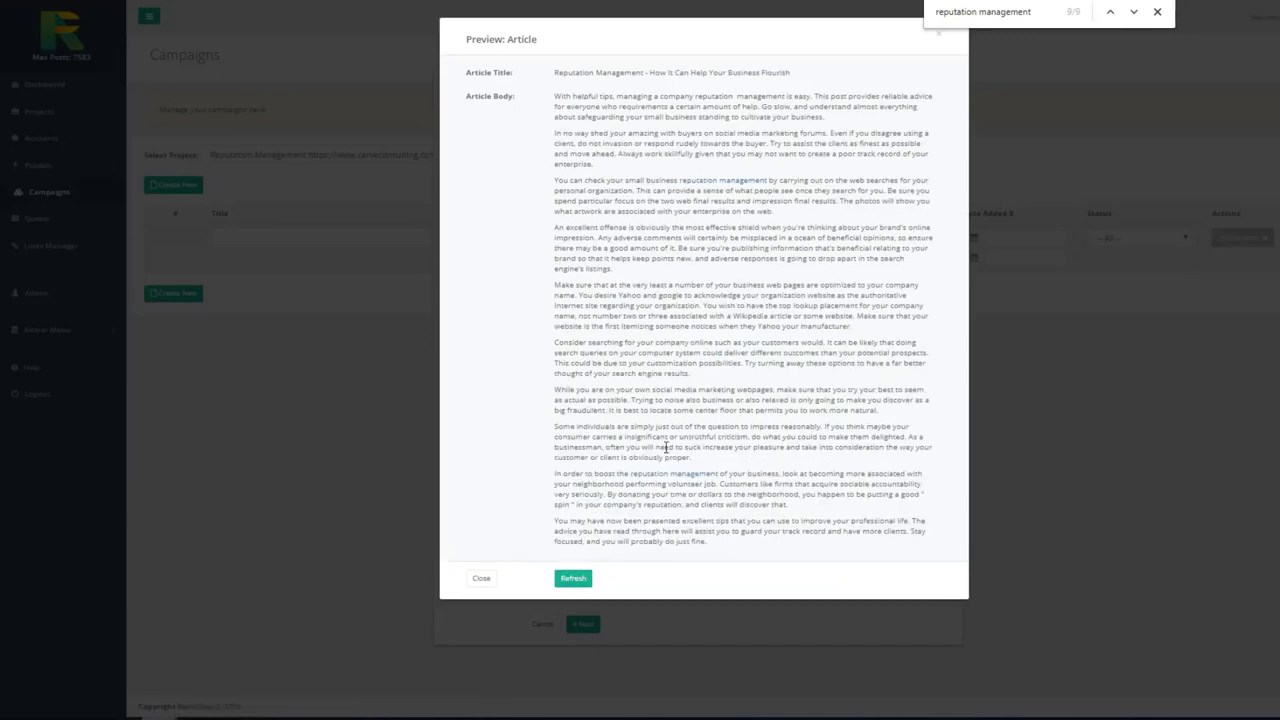
pyautogui.click(574, 579)
pyautogui.click(484, 580)
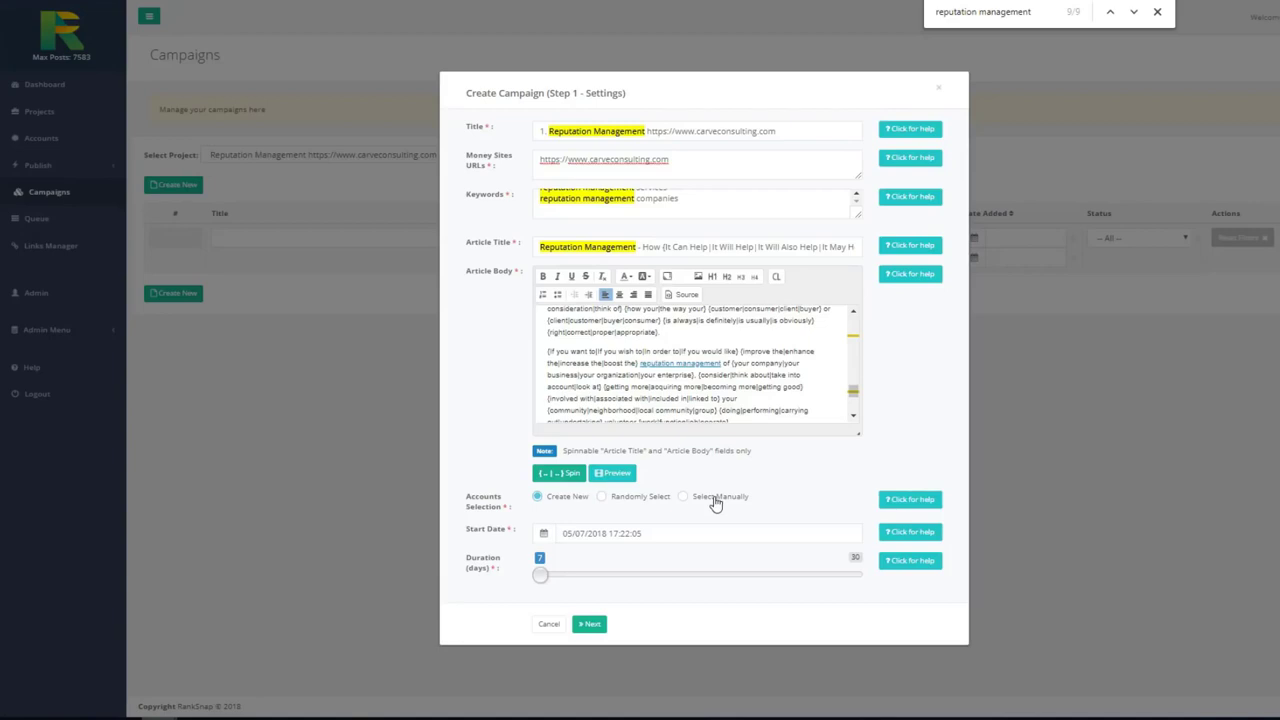
# Set the start date to 06/07/2018 and the duration to 14 days, then proceed to Structure.
pyautogui.click(607, 533)
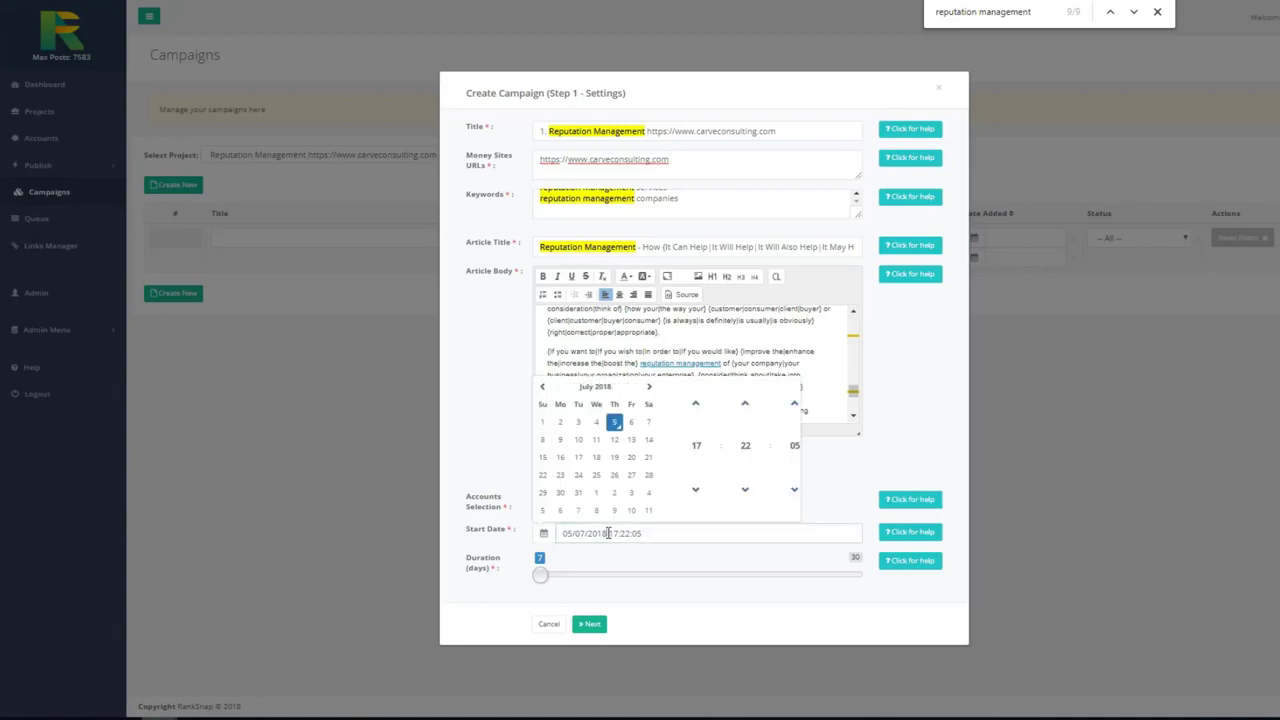
pyautogui.click(632, 424)
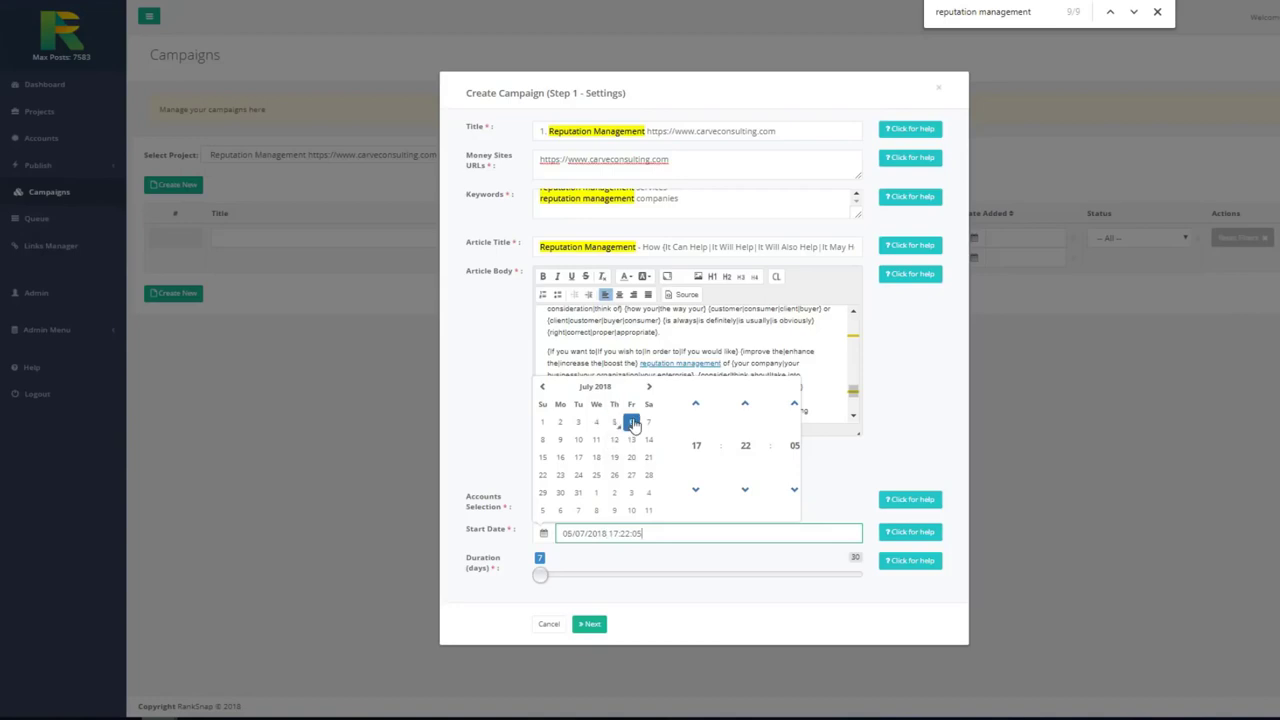
pyautogui.click(633, 425)
pyautogui.moveTo(540, 577); pyautogui.dragTo(638, 588)
pyautogui.click(594, 626)
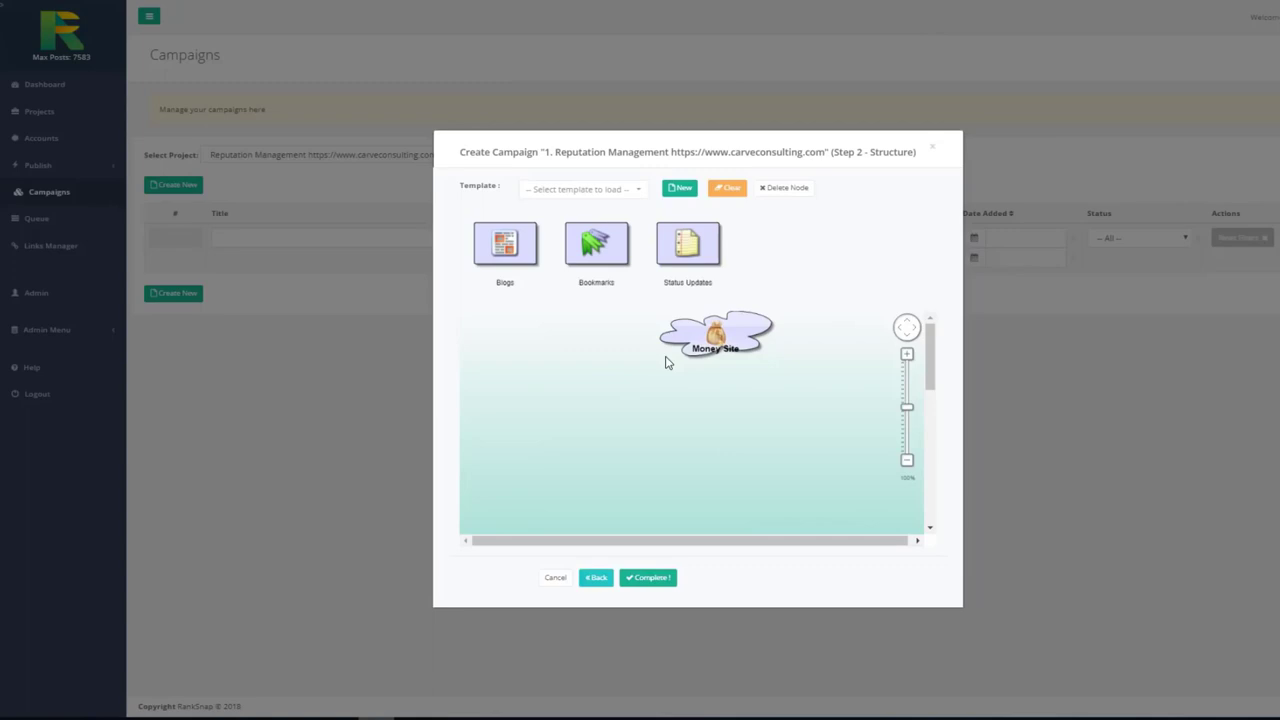
# Load the 'a) 2 Tier Campaign' template and clear the diagram down to Money Site.
pyautogui.click(606, 192)
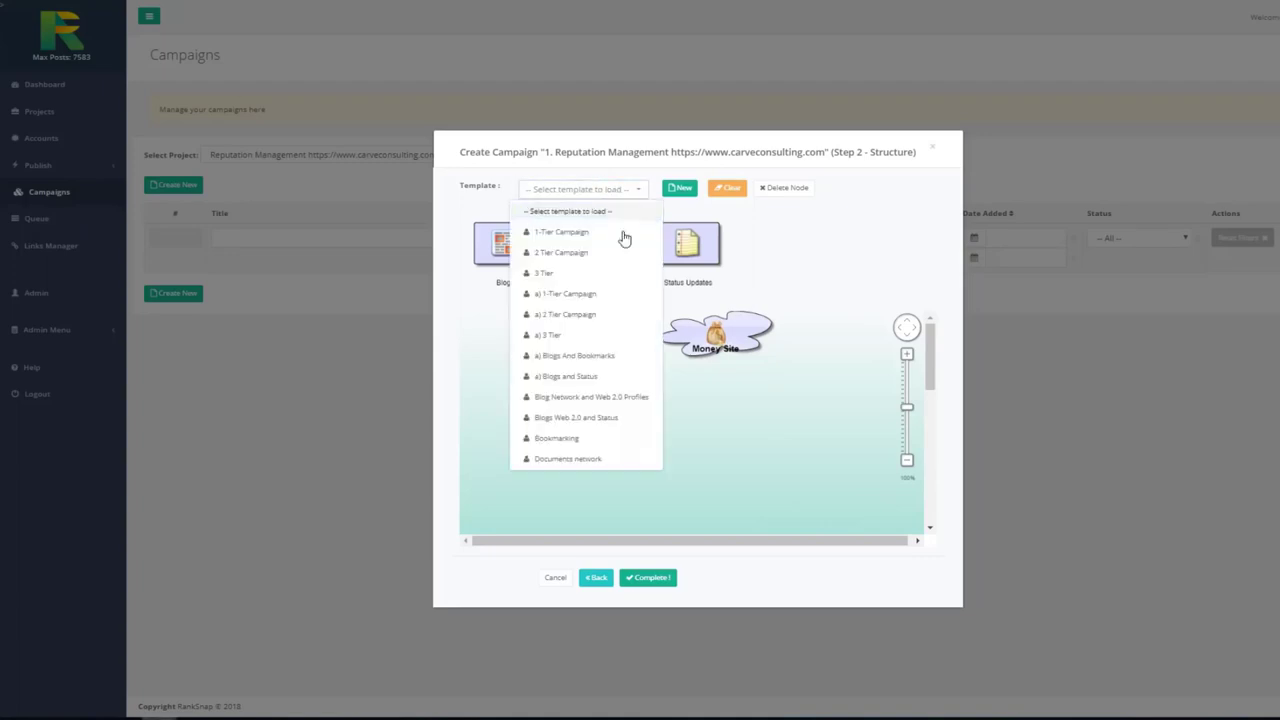
pyautogui.click(619, 316)
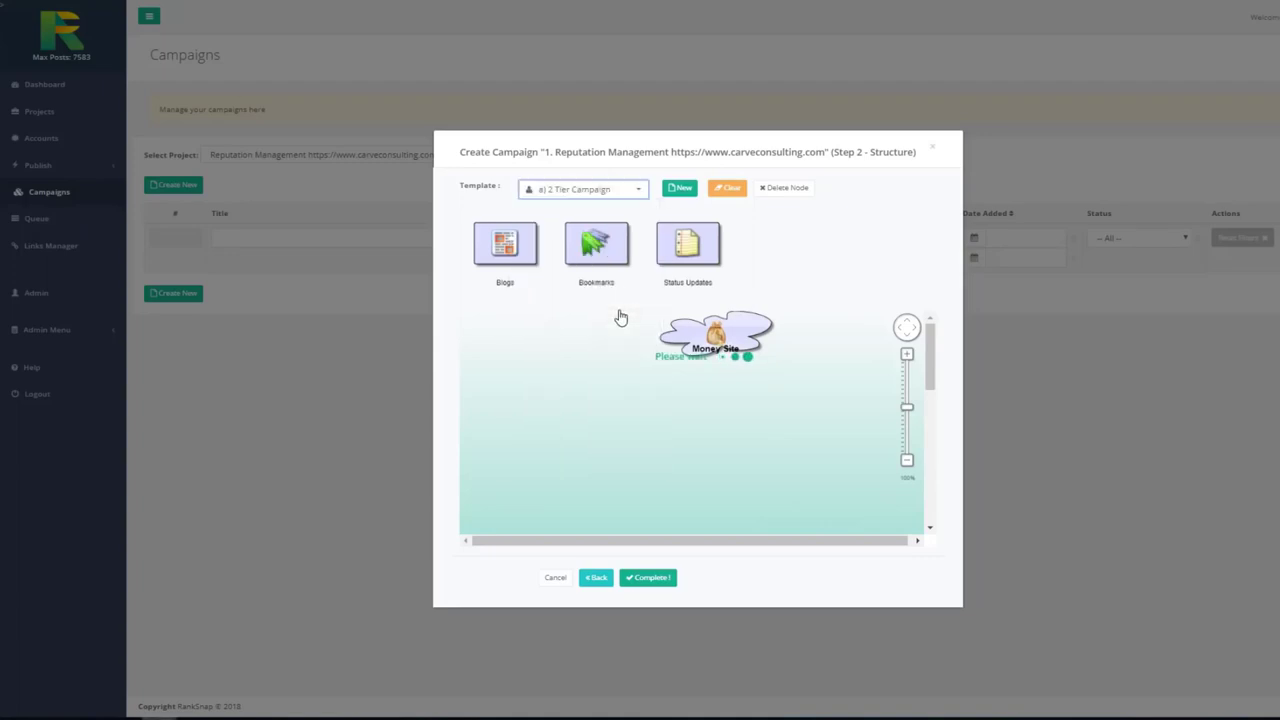
pyautogui.scroll(-1, 930, 390)
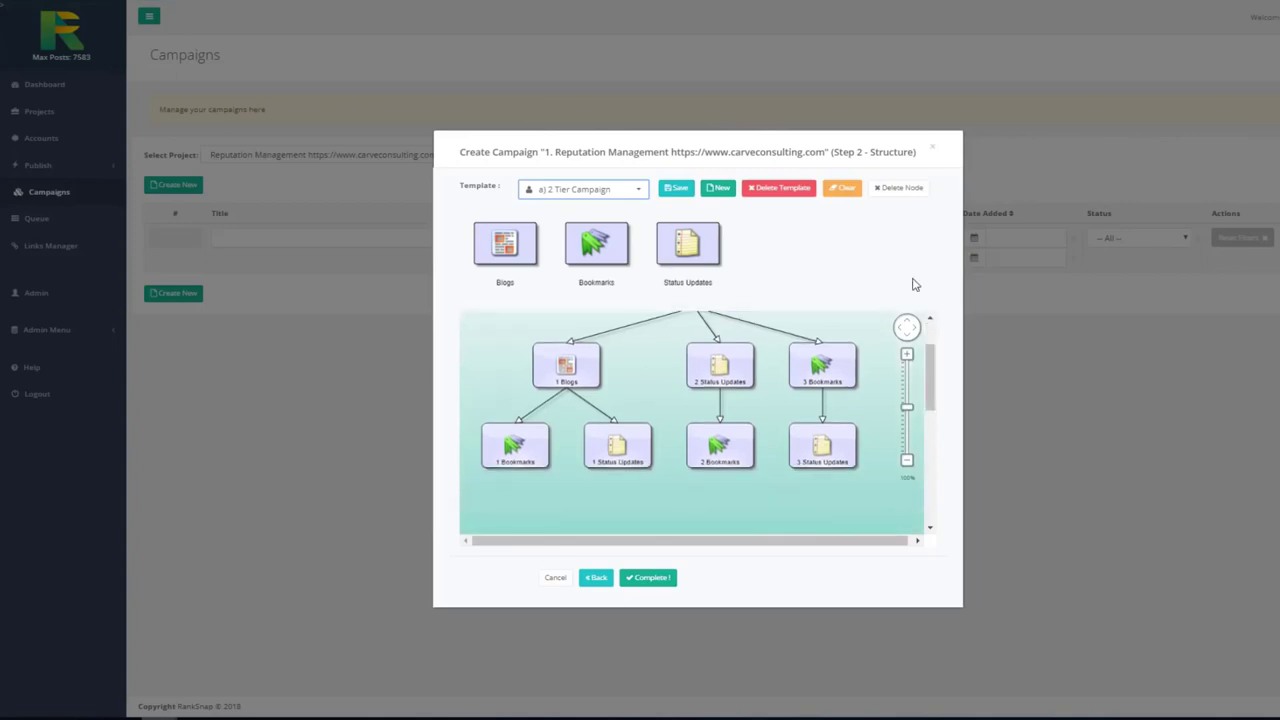
pyautogui.click(843, 190)
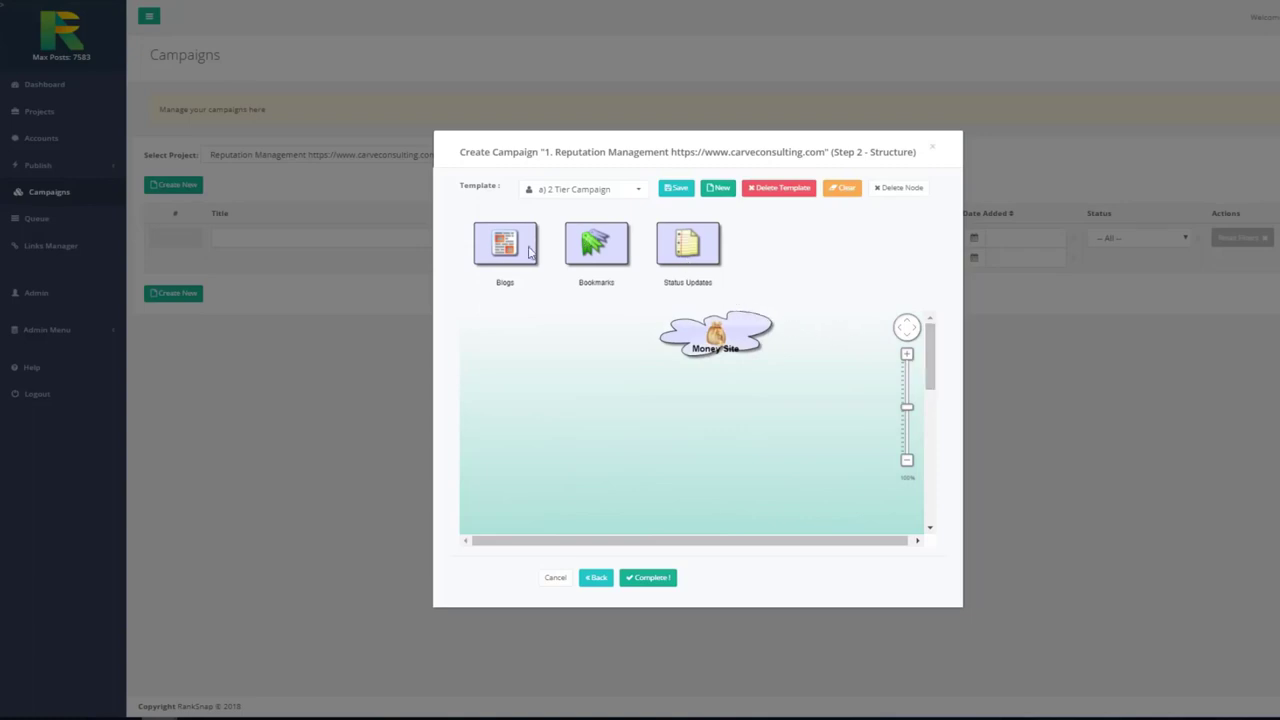
# Build tiers of Blogs and Bookmarks nodes under Money Site, with Status Updates nodes beneath.
pyautogui.moveTo(527, 250); pyautogui.dragTo(697, 354)
pyautogui.moveTo(508, 255); pyautogui.dragTo(567, 360)
pyautogui.moveTo(594, 248); pyautogui.dragTo(533, 430)
pyautogui.moveTo(594, 250); pyautogui.dragTo(624, 448)
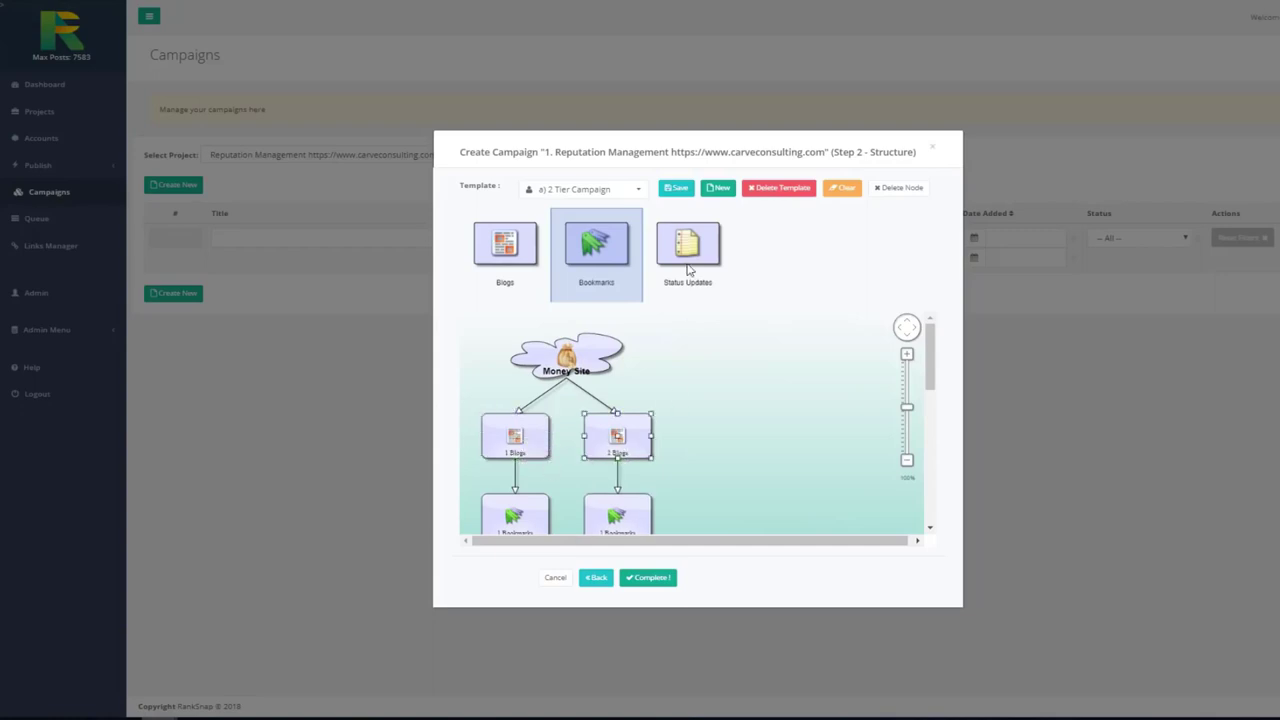
pyautogui.moveTo(698, 256); pyautogui.dragTo(604, 368)
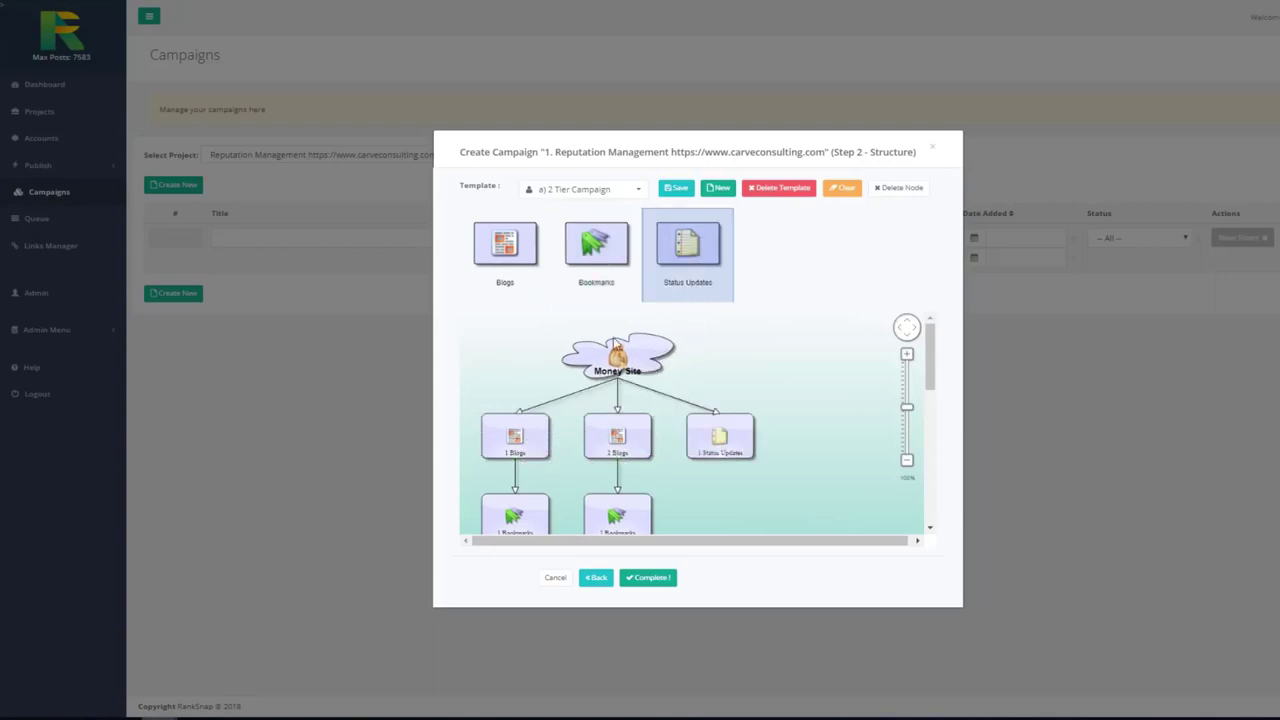
pyautogui.moveTo(627, 316); pyautogui.dragTo(642, 368)
pyautogui.moveTo(505, 245); pyautogui.dragTo(622, 437)
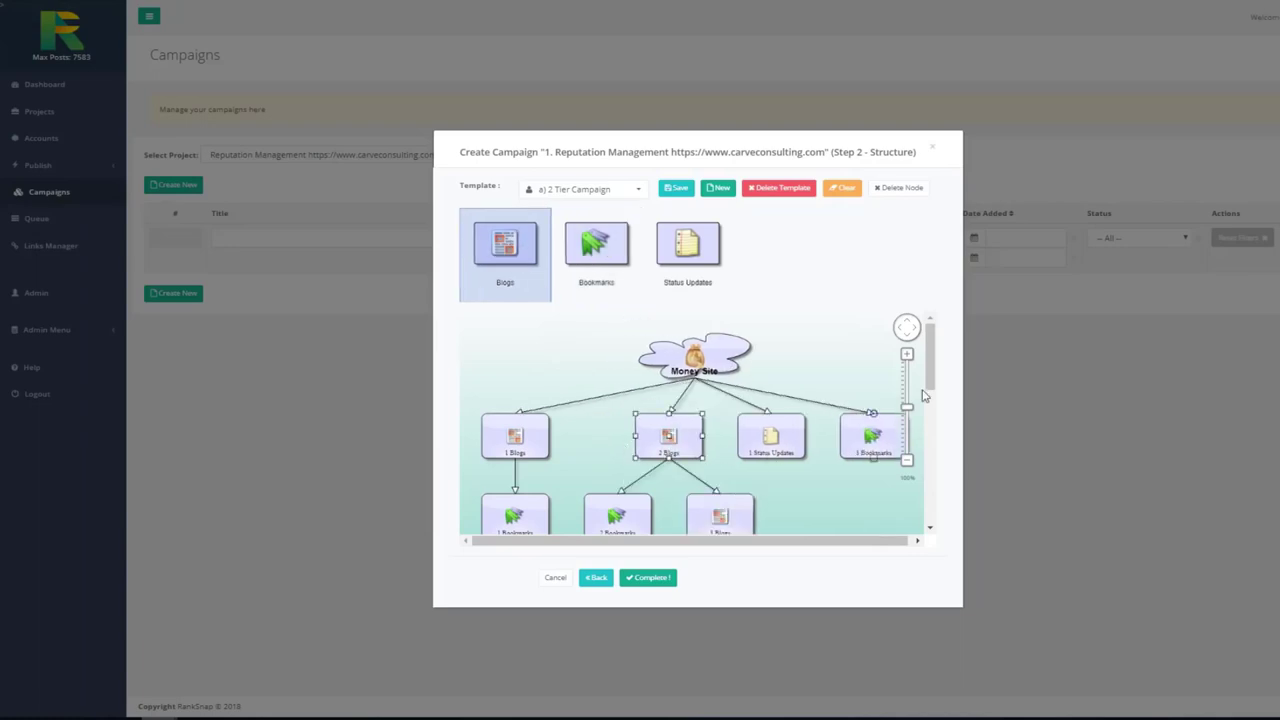
pyautogui.scroll(-1, 930, 392)
pyautogui.scroll(-1, 930, 392)
pyautogui.moveTo(608, 254); pyautogui.dragTo(717, 464)
pyautogui.moveTo(690, 265); pyautogui.dragTo(703, 470)
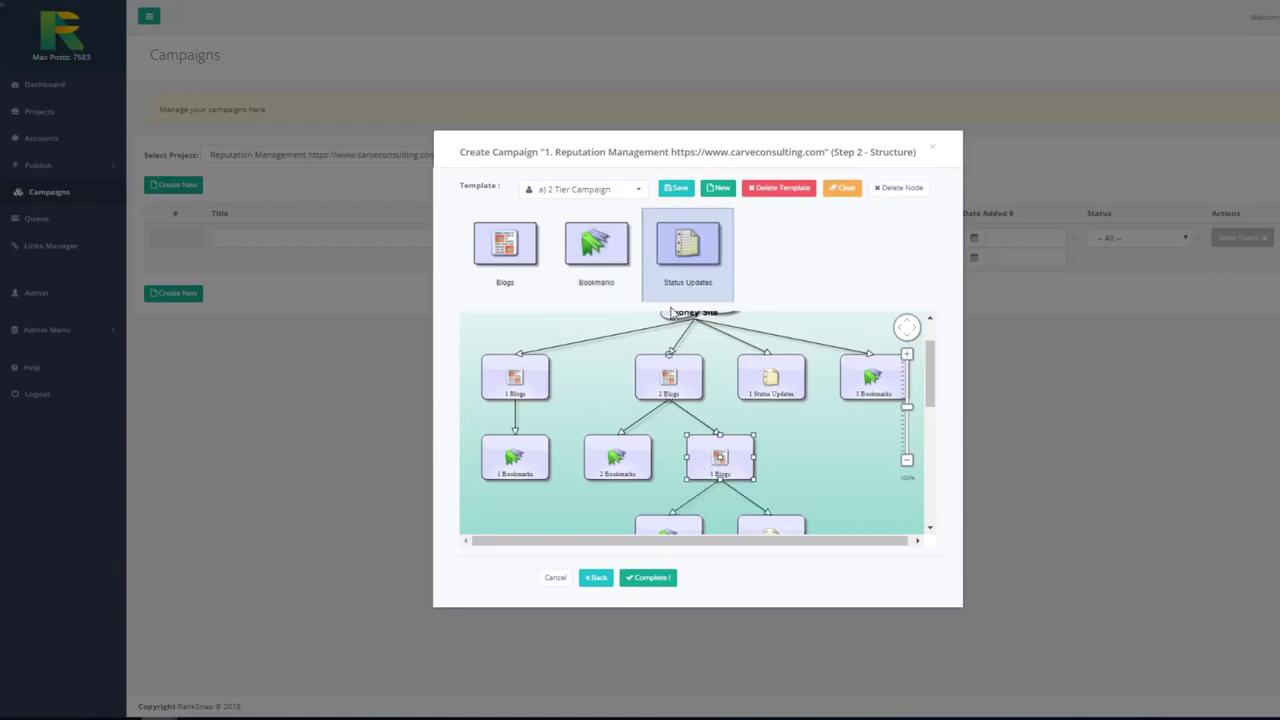
pyautogui.moveTo(677, 270); pyautogui.dragTo(627, 480)
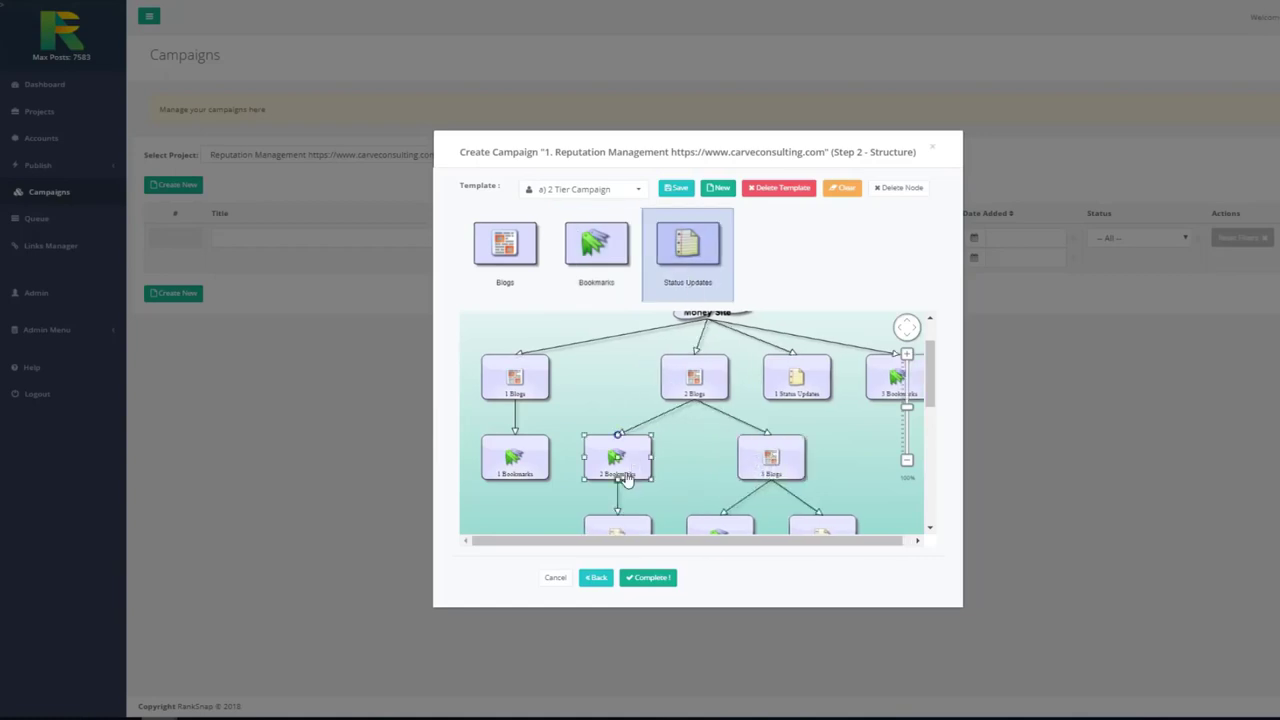
# Exclude Kiwibox from the 1 Blogs node's posting services and confirm.
pyautogui.doubleClick(517, 374)
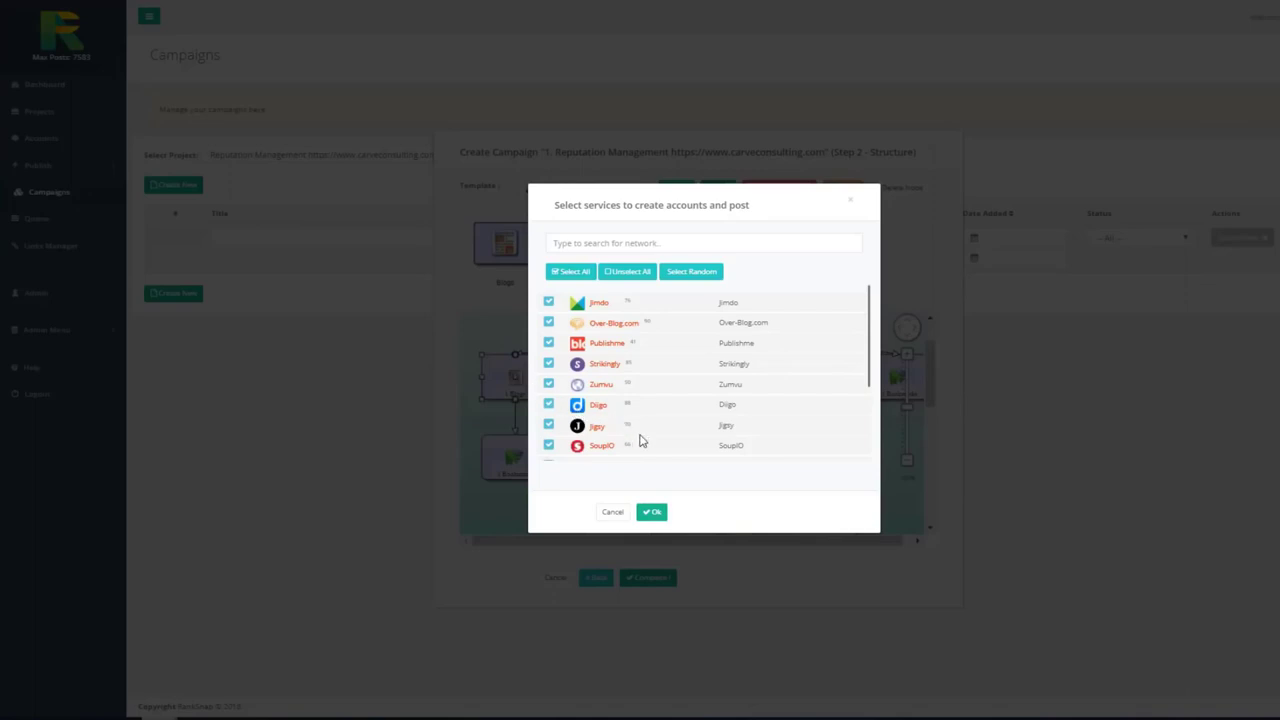
pyautogui.scroll(-2, 780, 355)
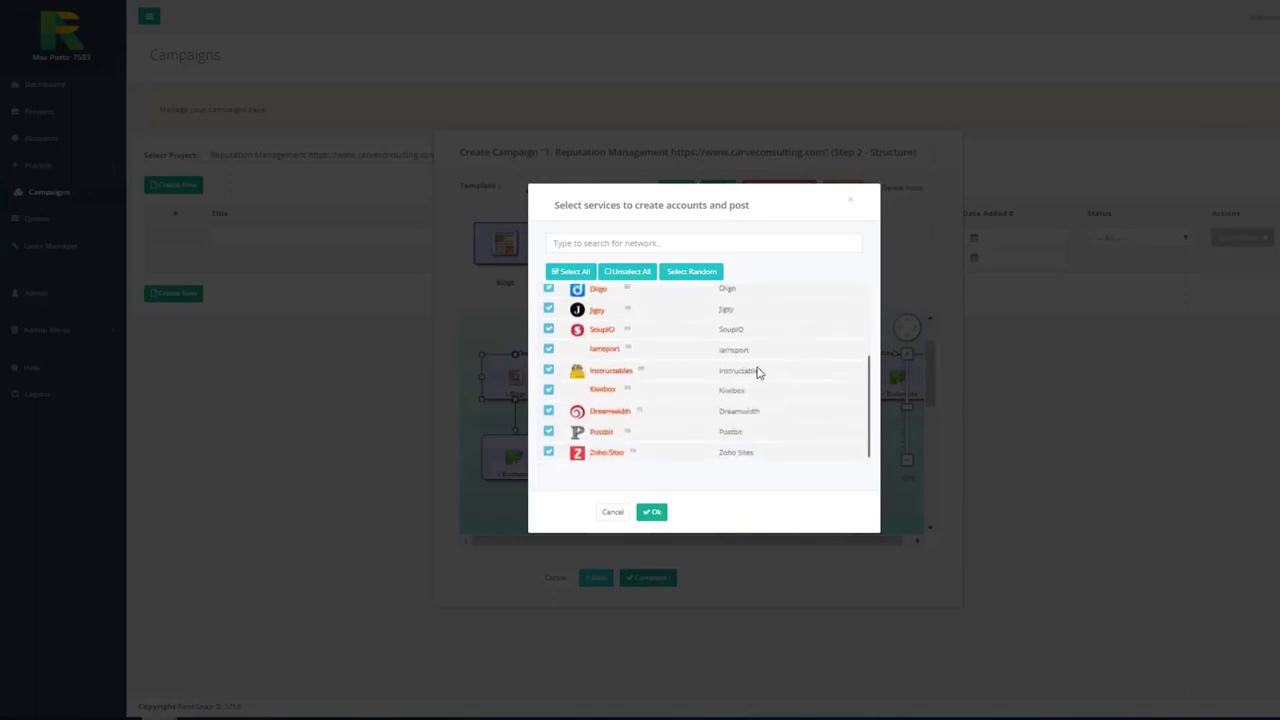
pyautogui.click(548, 389)
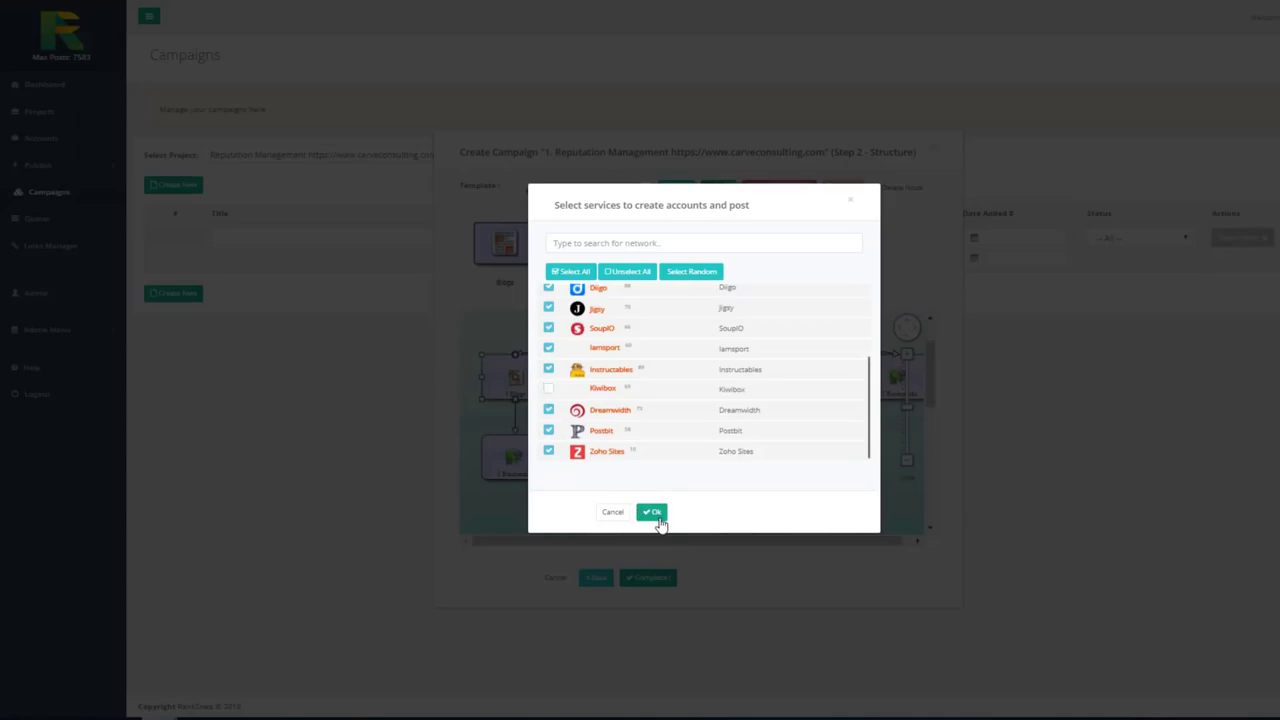
pyautogui.click(651, 512)
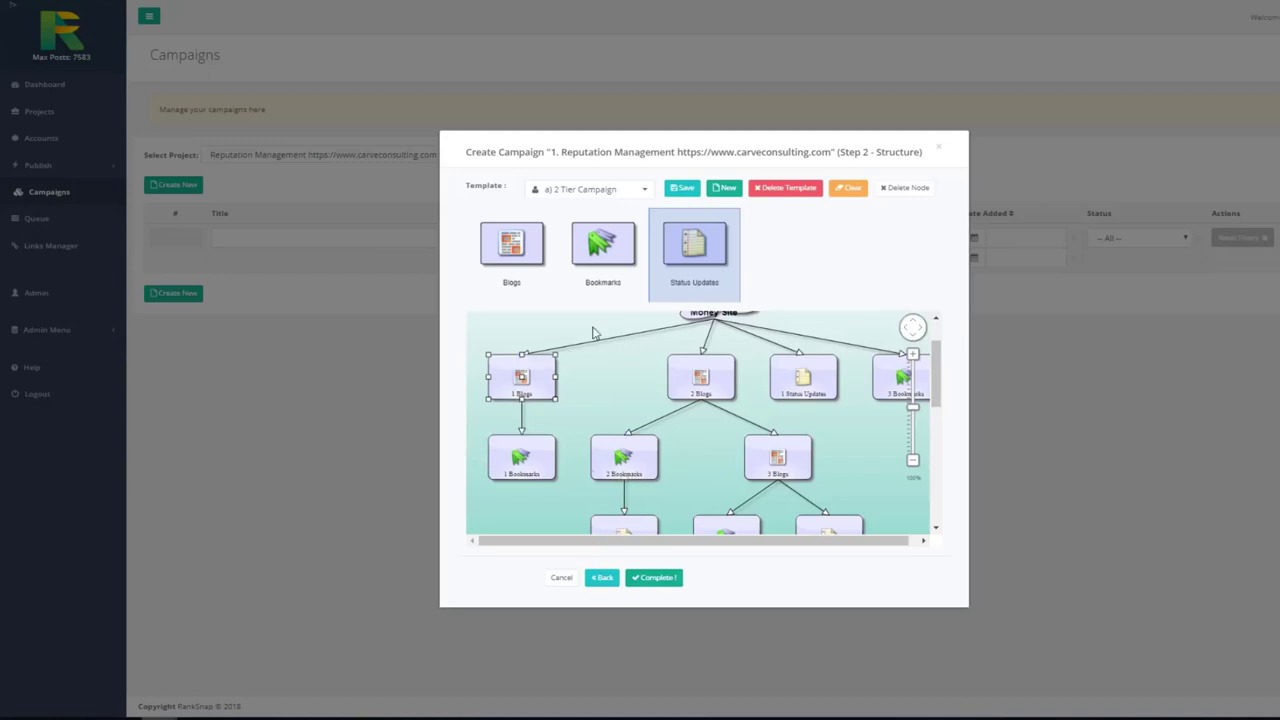
pyautogui.scroll(1, 706, 358)
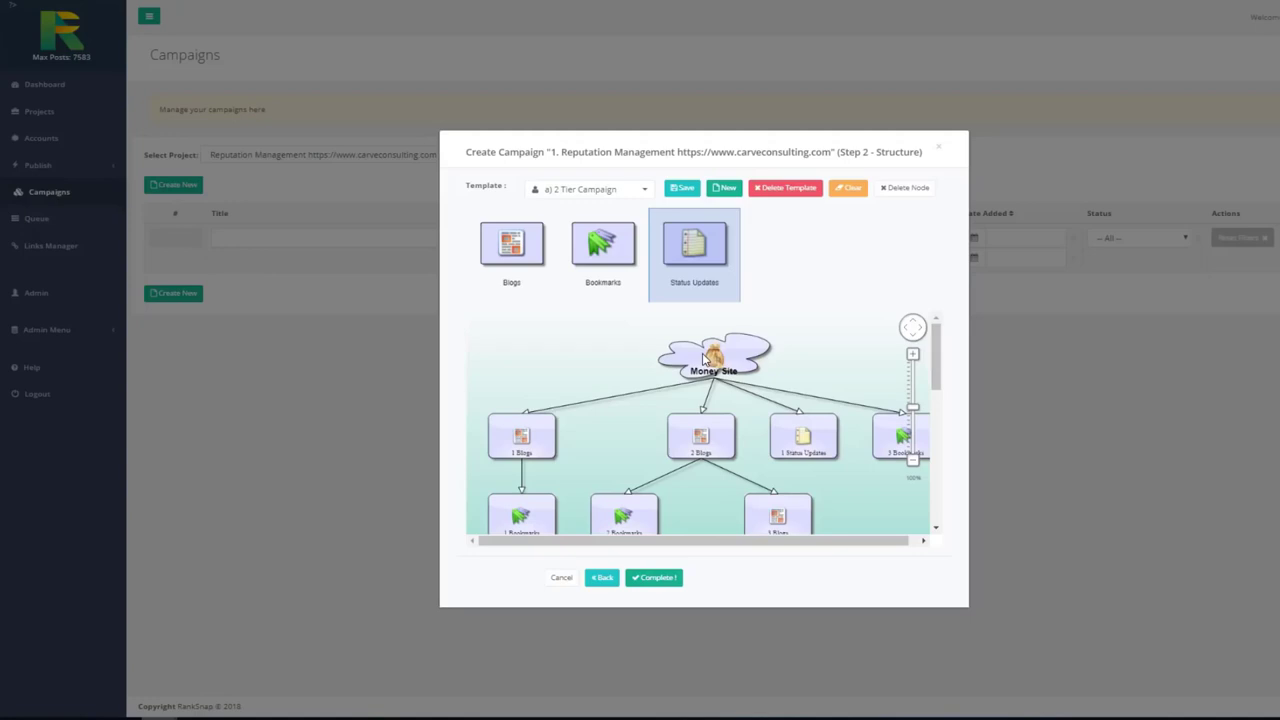
pyautogui.click(521, 517)
pyautogui.scroll(-3, 930, 527)
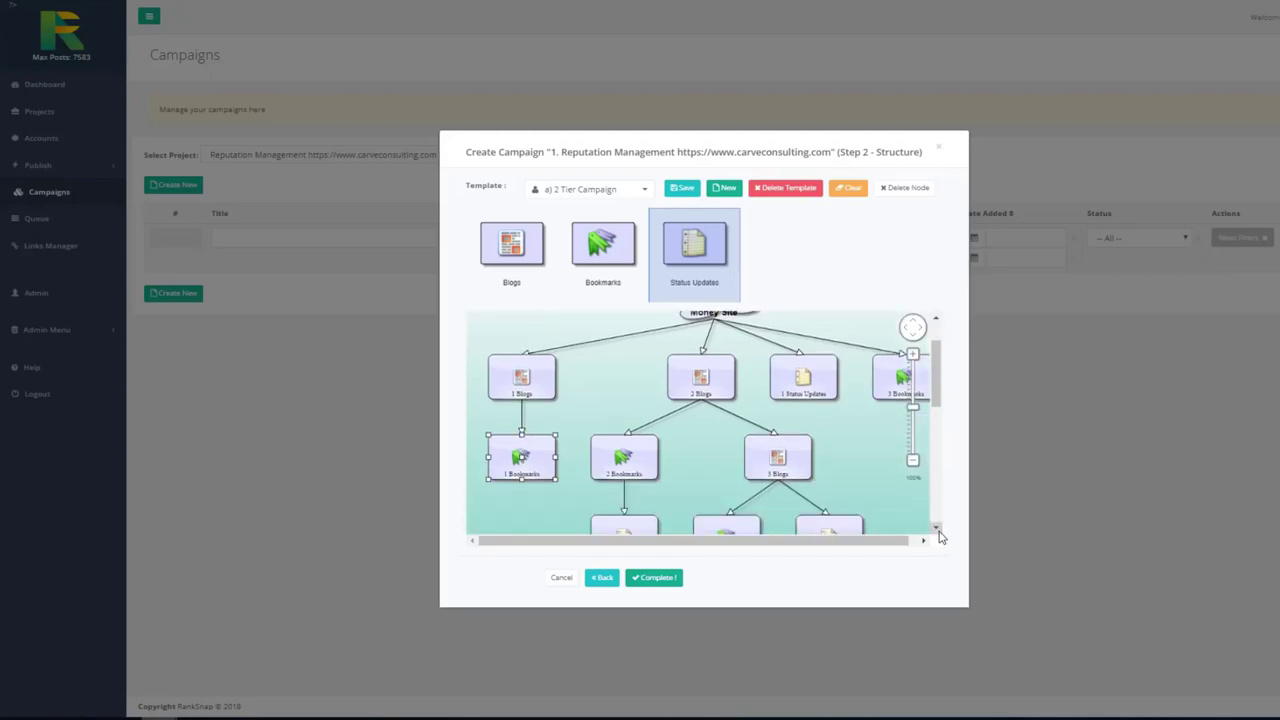
pyautogui.click(623, 525)
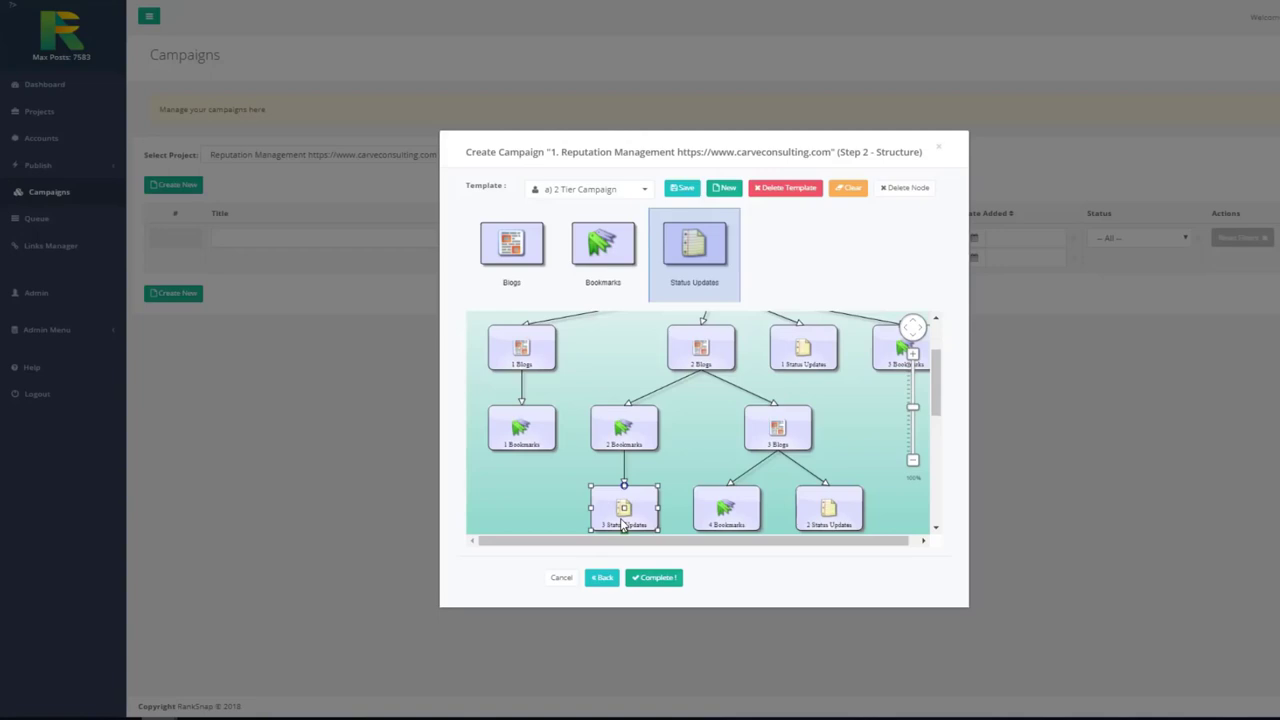
pyautogui.click(630, 429)
# Complete the Reputation Management campaign and dismiss the 'Campaign created!' alert.
pyautogui.click(650, 580)
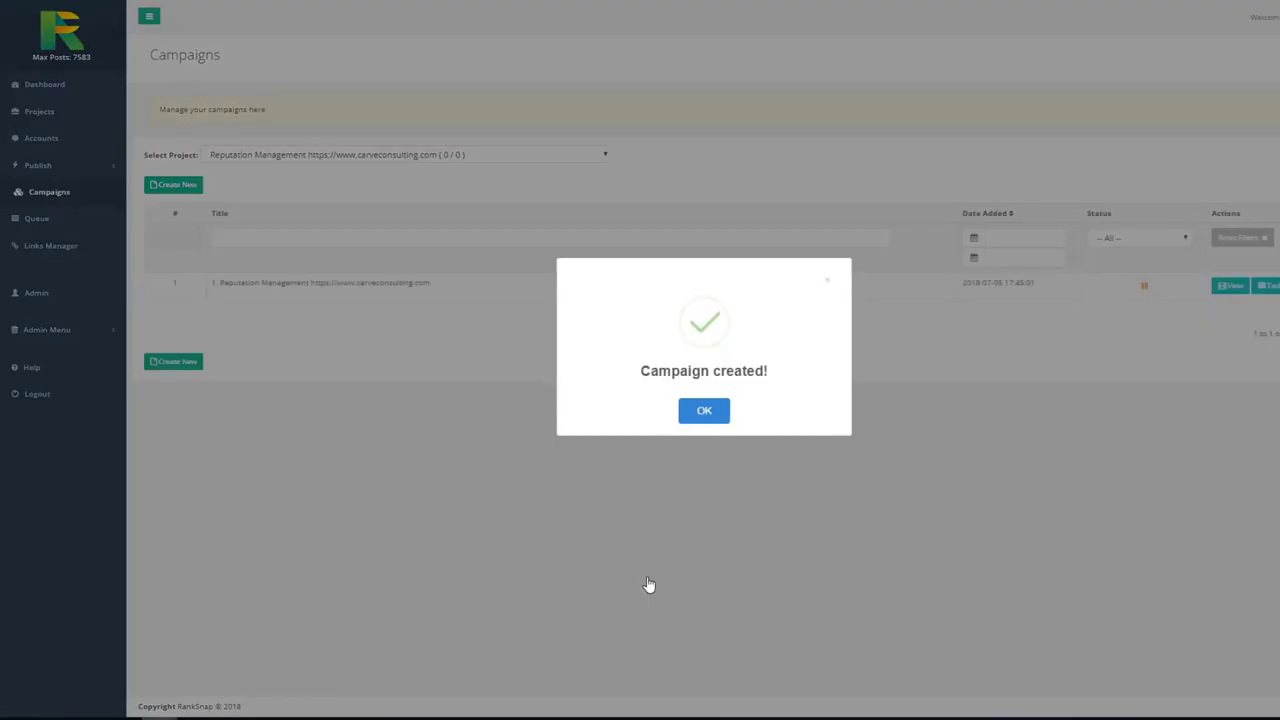
pyautogui.click(704, 412)
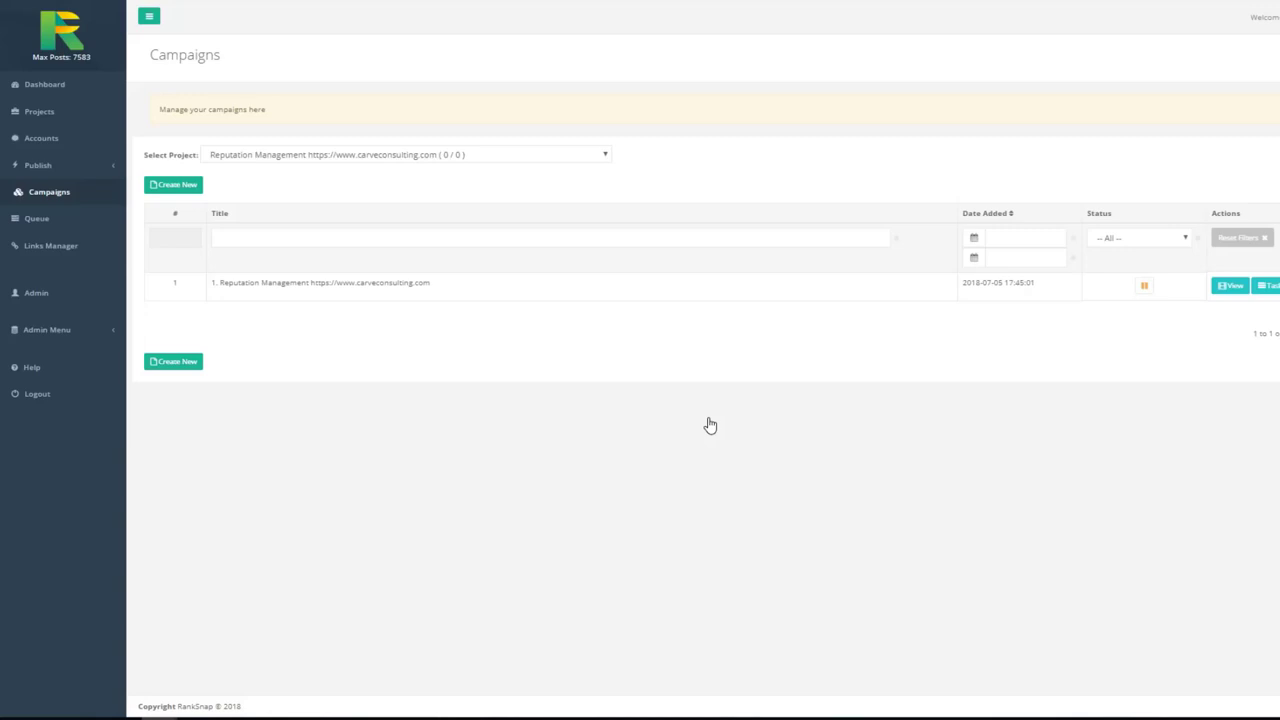
# Switch to the 'acupuncture boulder' Google results in Chrome and scroll through them.
pyautogui.moveTo(196, 716)
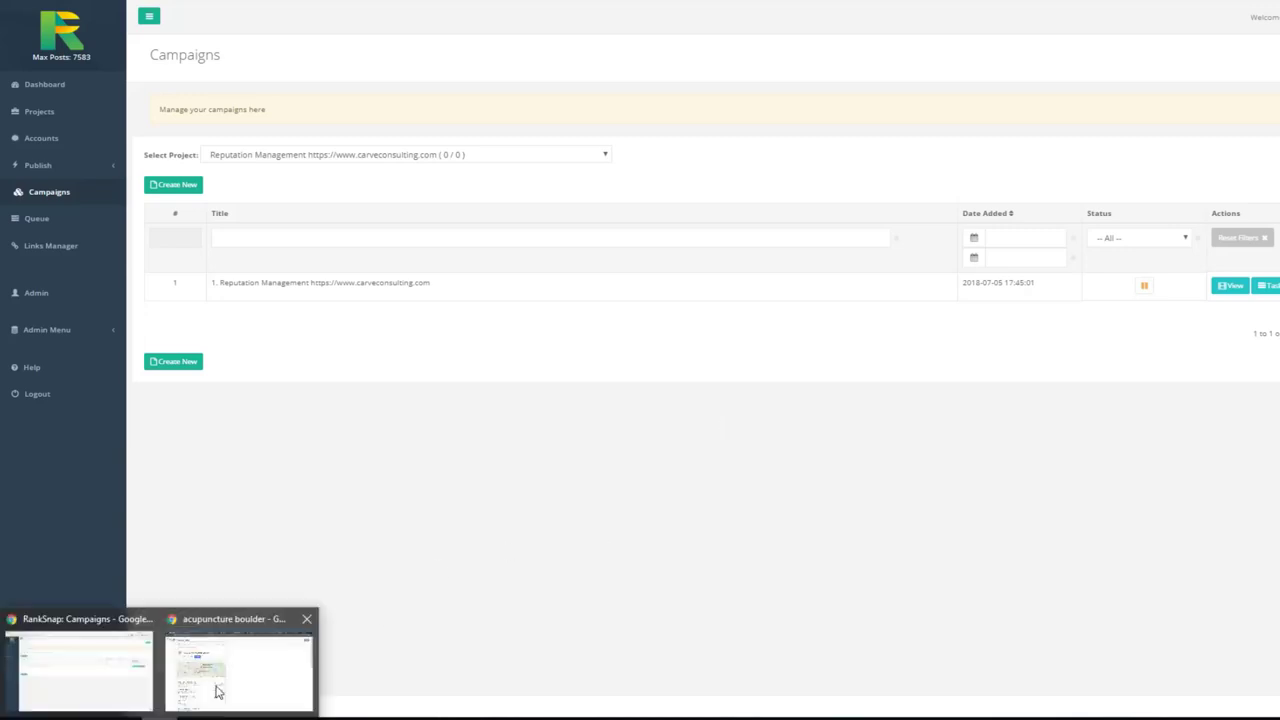
pyautogui.click(260, 671)
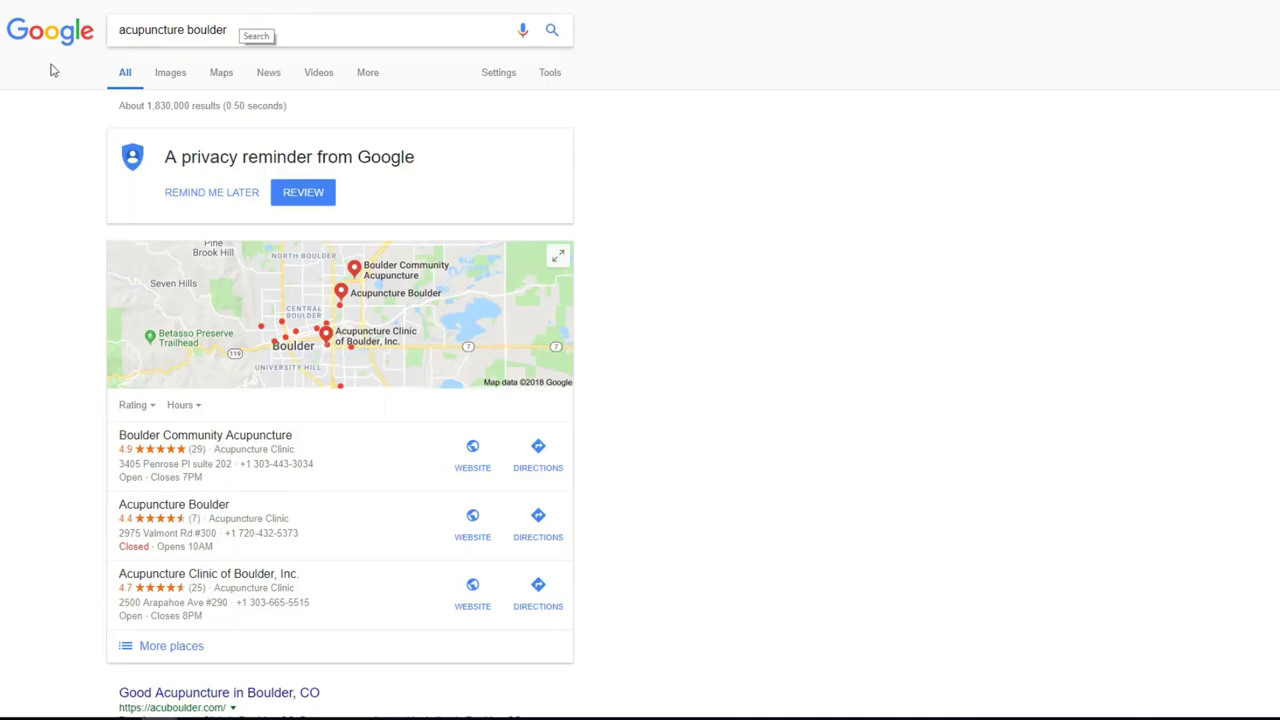
pyautogui.scroll(-4, 20, 171)
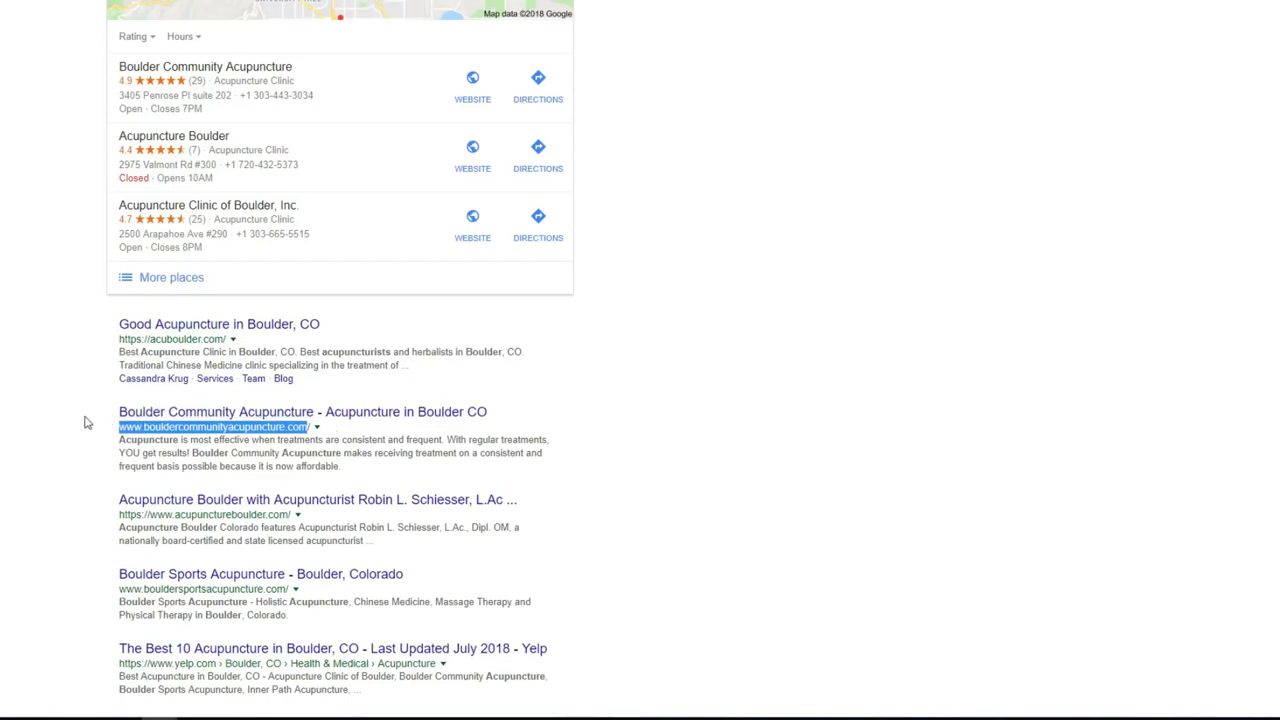
pyautogui.scroll(4, 104, 410)
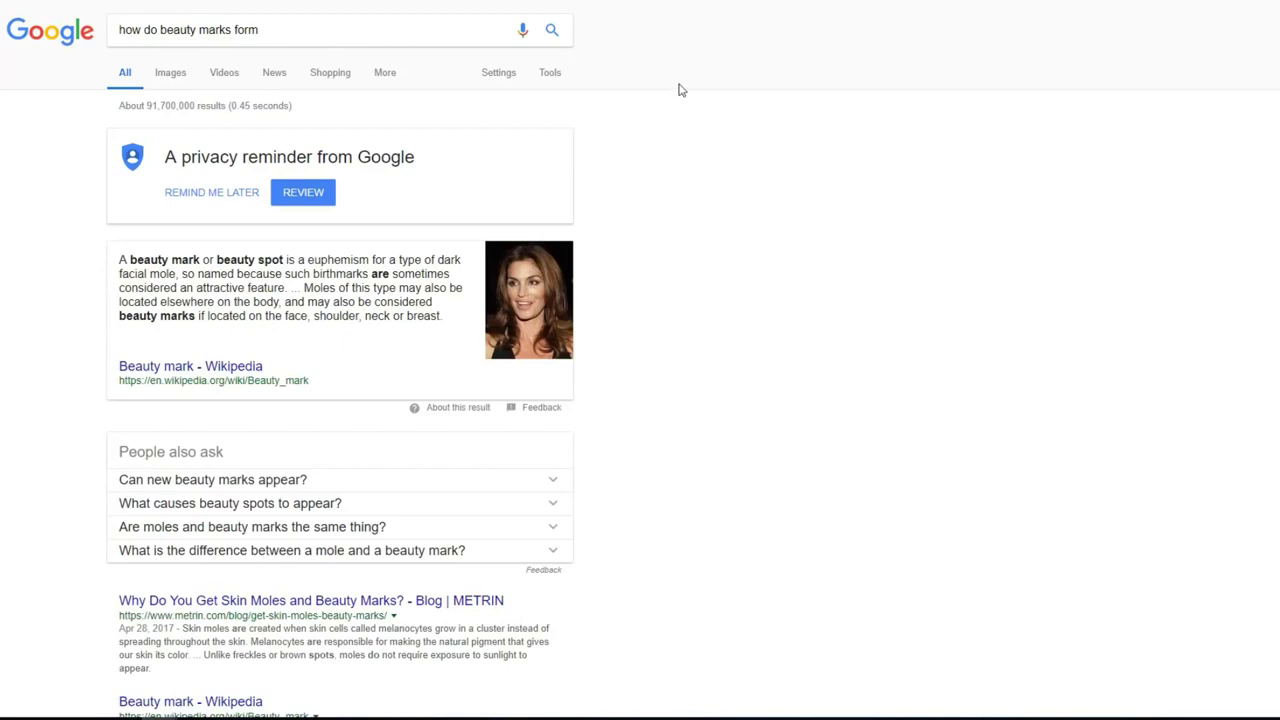
# Scroll the 'how do beauty marks form' results, then reach the heating pad results with the Amazon TechLove listing.
pyautogui.scroll(-2, 23, 263)
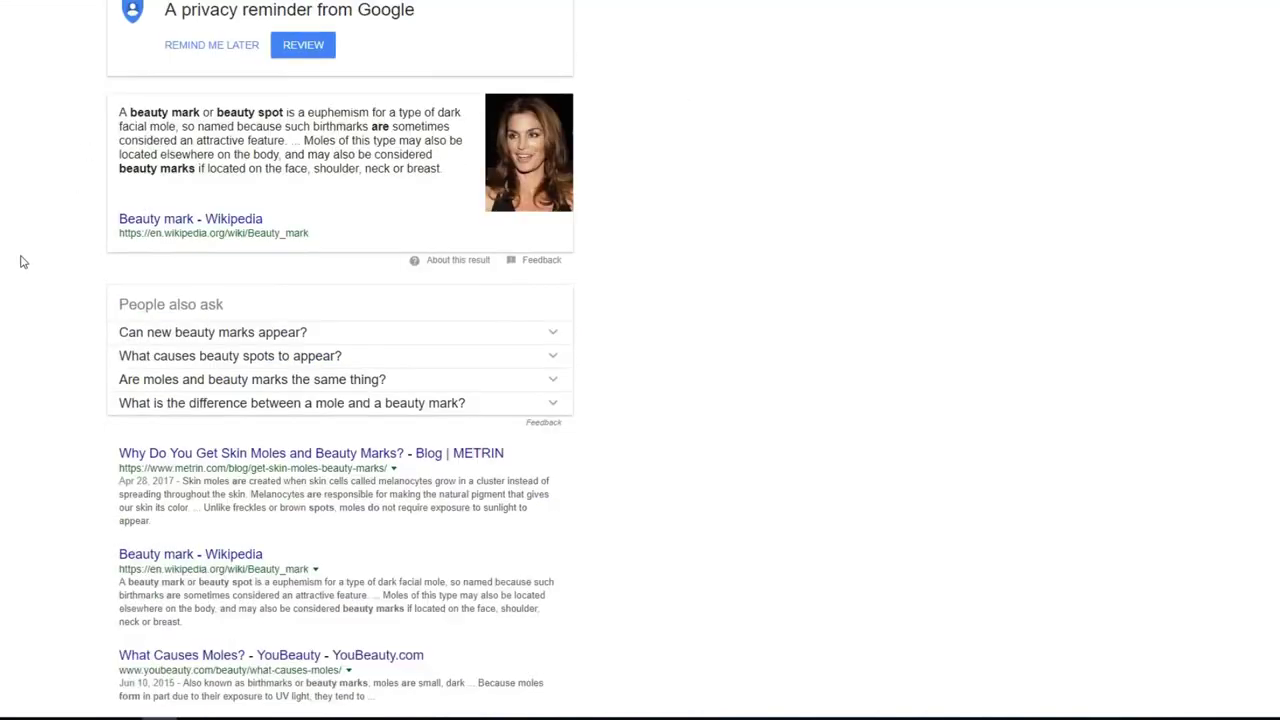
pyautogui.scroll(2, 23, 263)
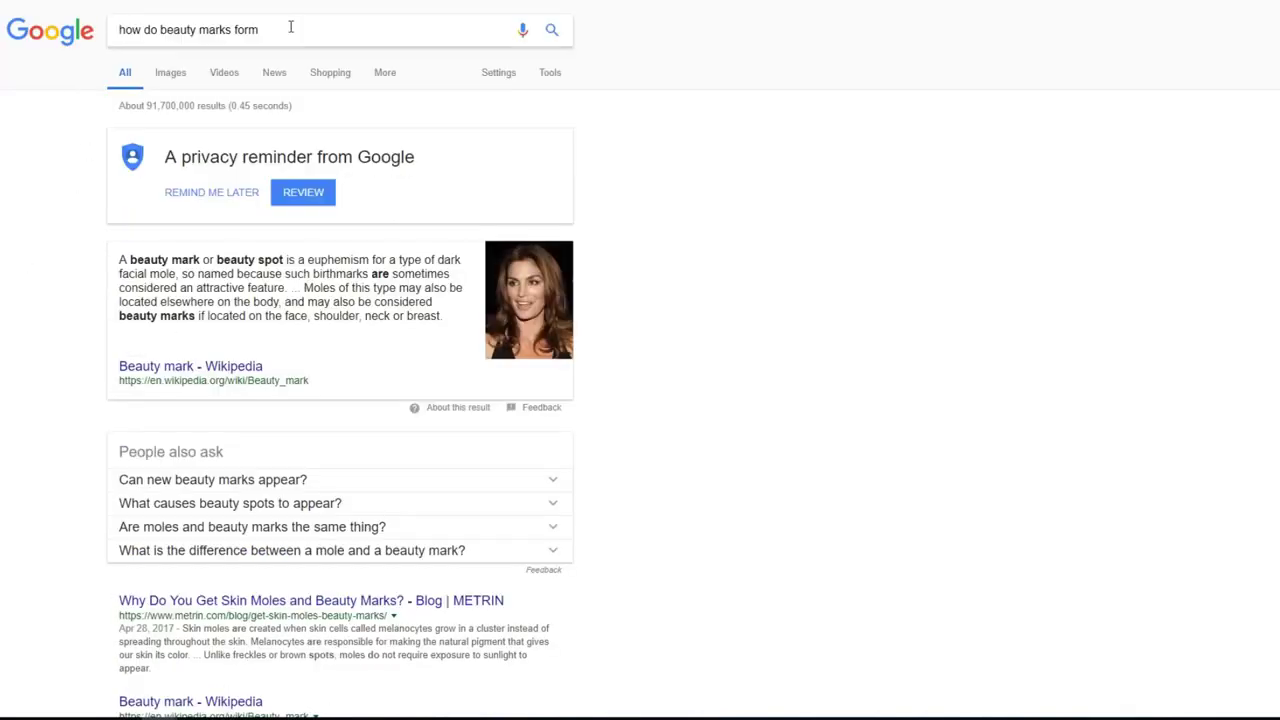
pyautogui.scroll(-5, 77, 163)
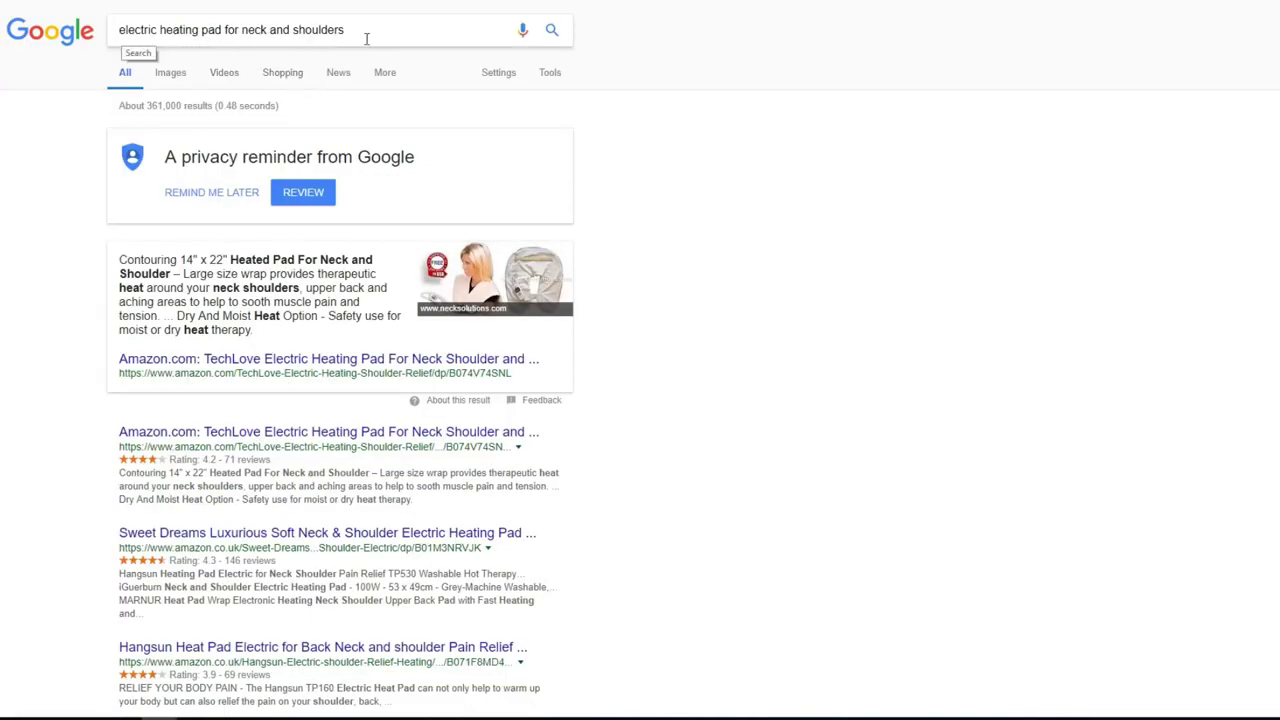
# Scroll through the heating pad and MMR vaccine results down to the MOM Cleaning Toronto listing.
pyautogui.scroll(-8, 379, 32)
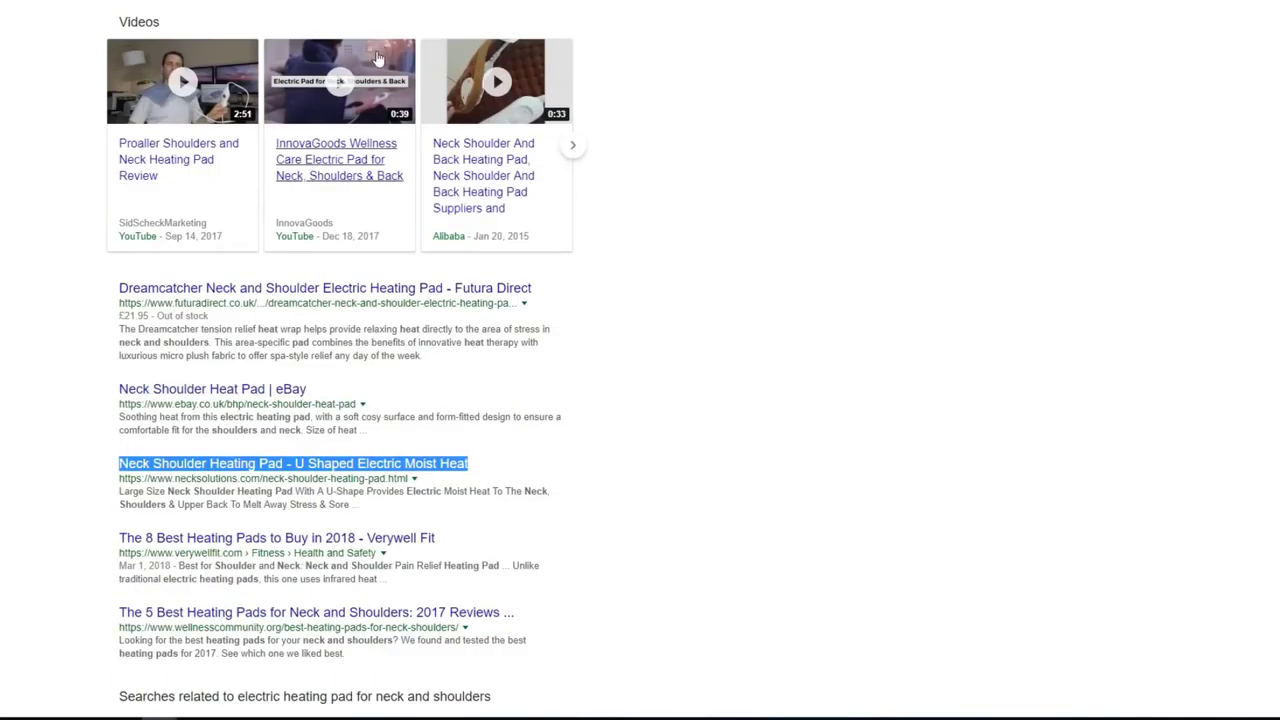
pyautogui.scroll(-1, 300, 224)
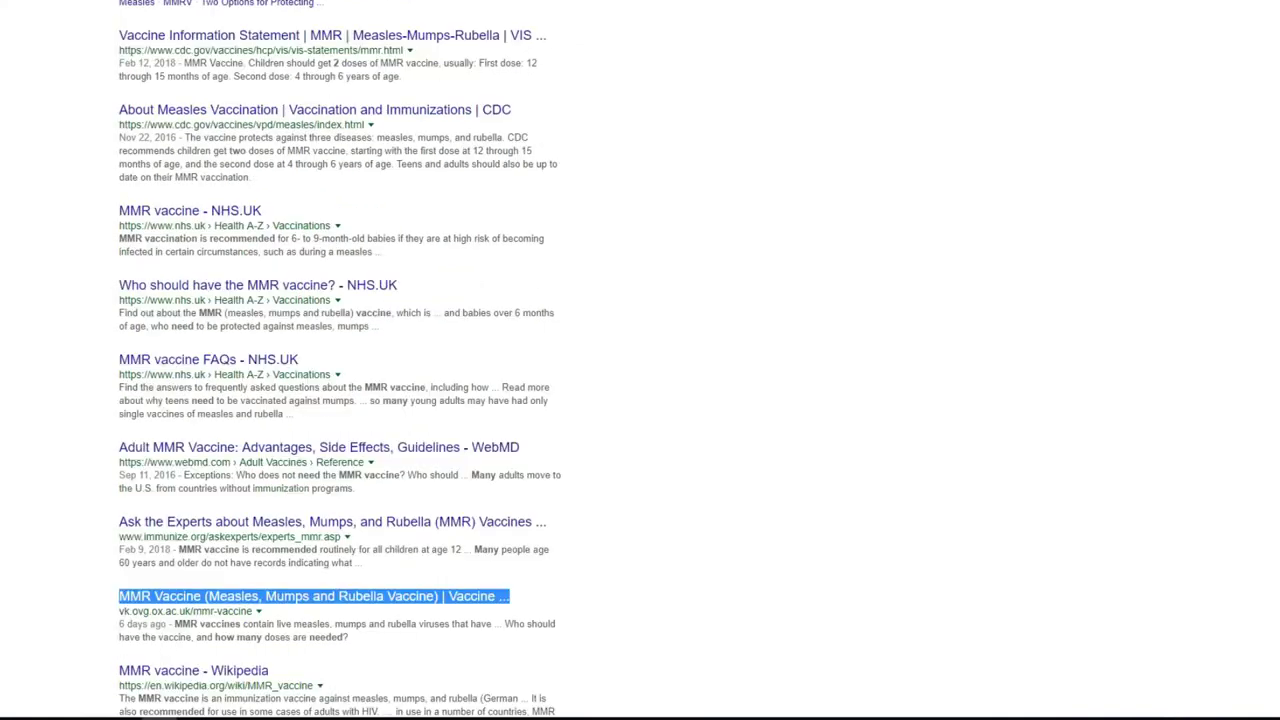
pyautogui.scroll(6, 489, 97)
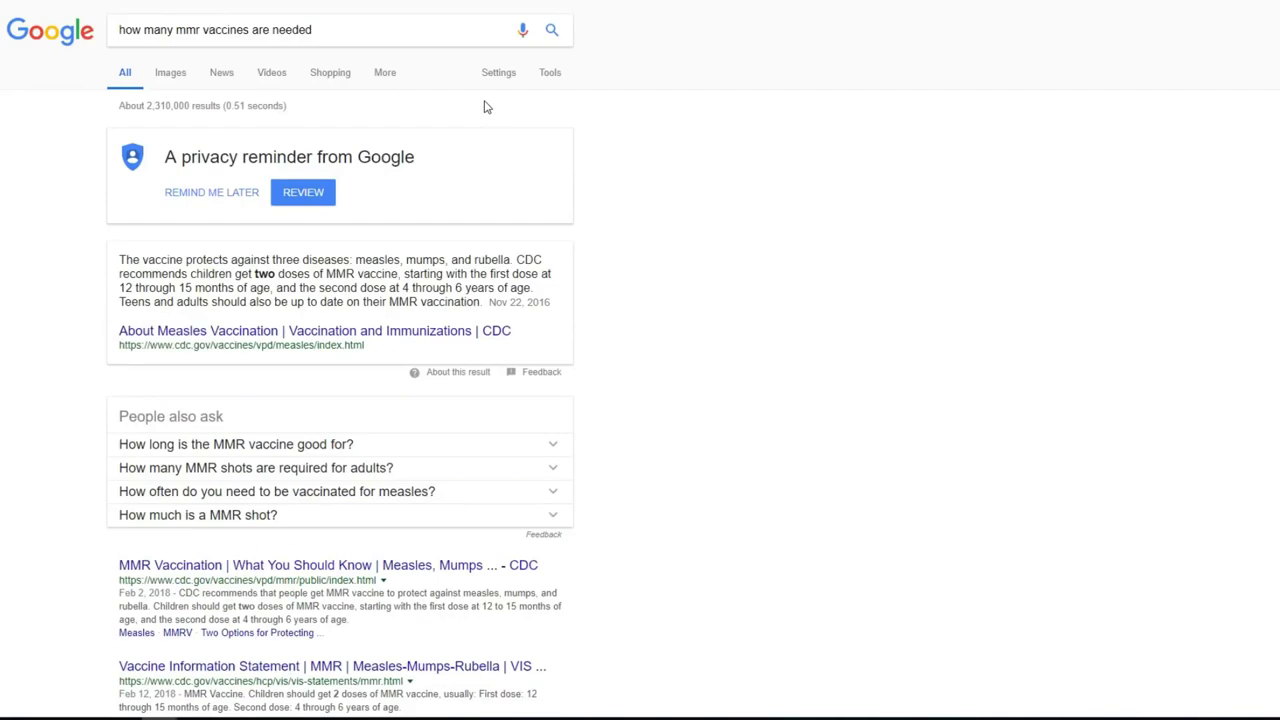
pyautogui.scroll(-8, 485, 105)
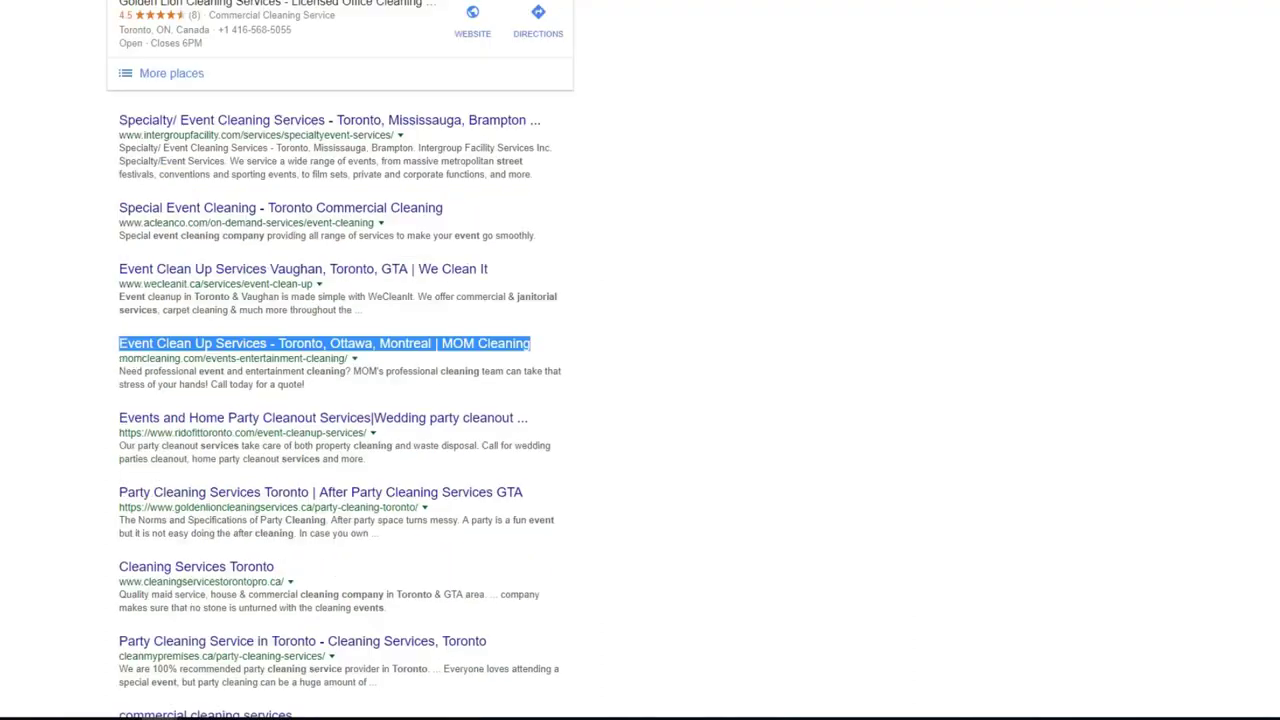
# Scroll the Toronto event cleaning results, then reach the 'cure for spinal stenosis' Healthline treatments snippet.
pyautogui.scroll(6, 594, 198)
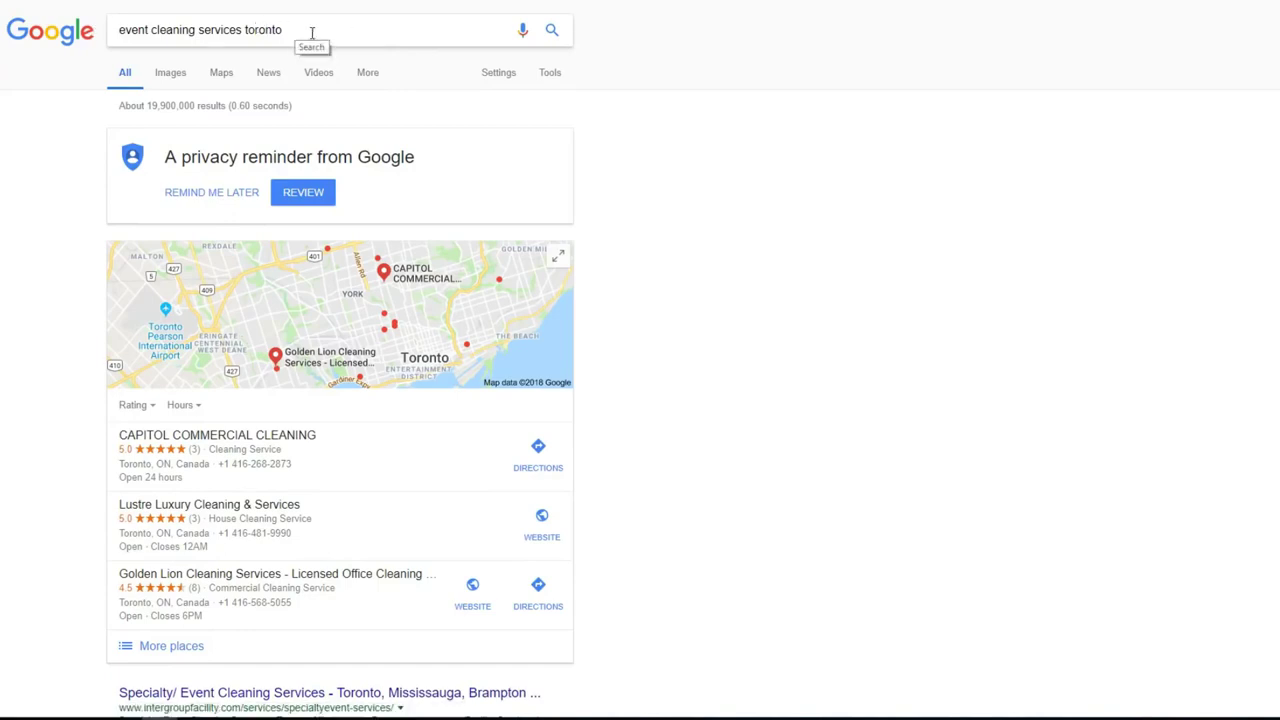
pyautogui.scroll(-5, 234, 66)
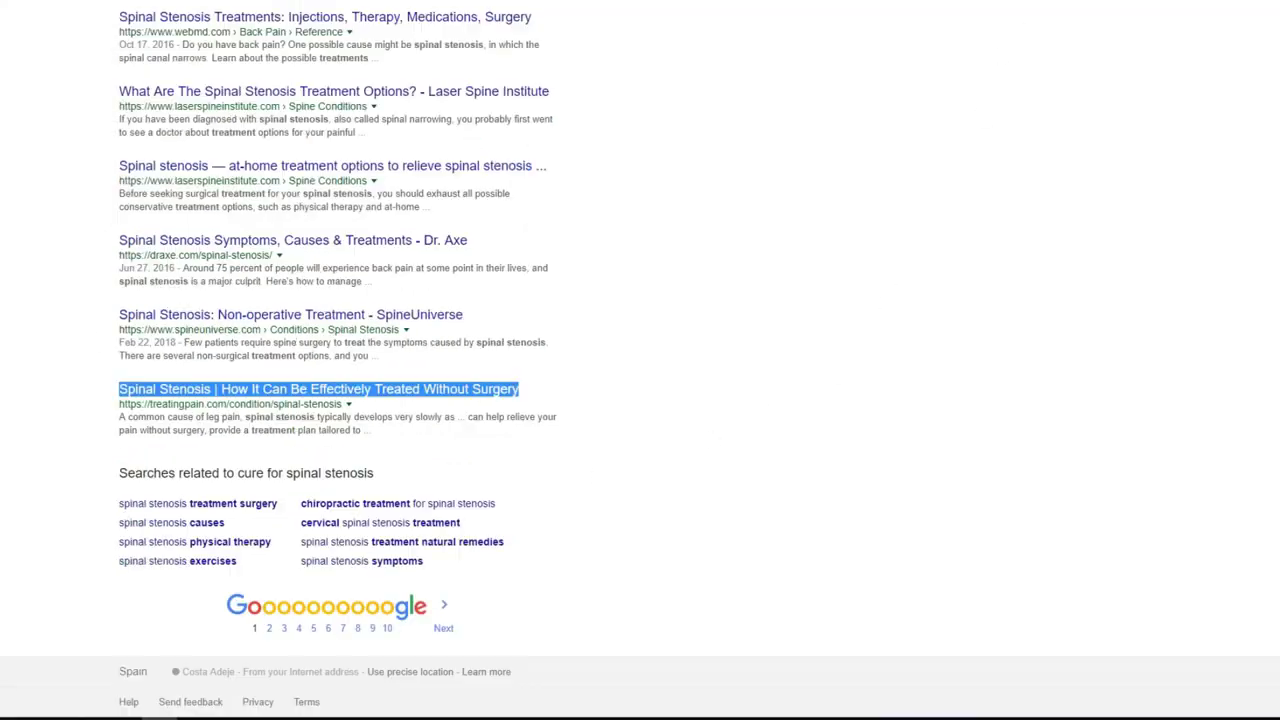
pyautogui.scroll(15, 620, 131)
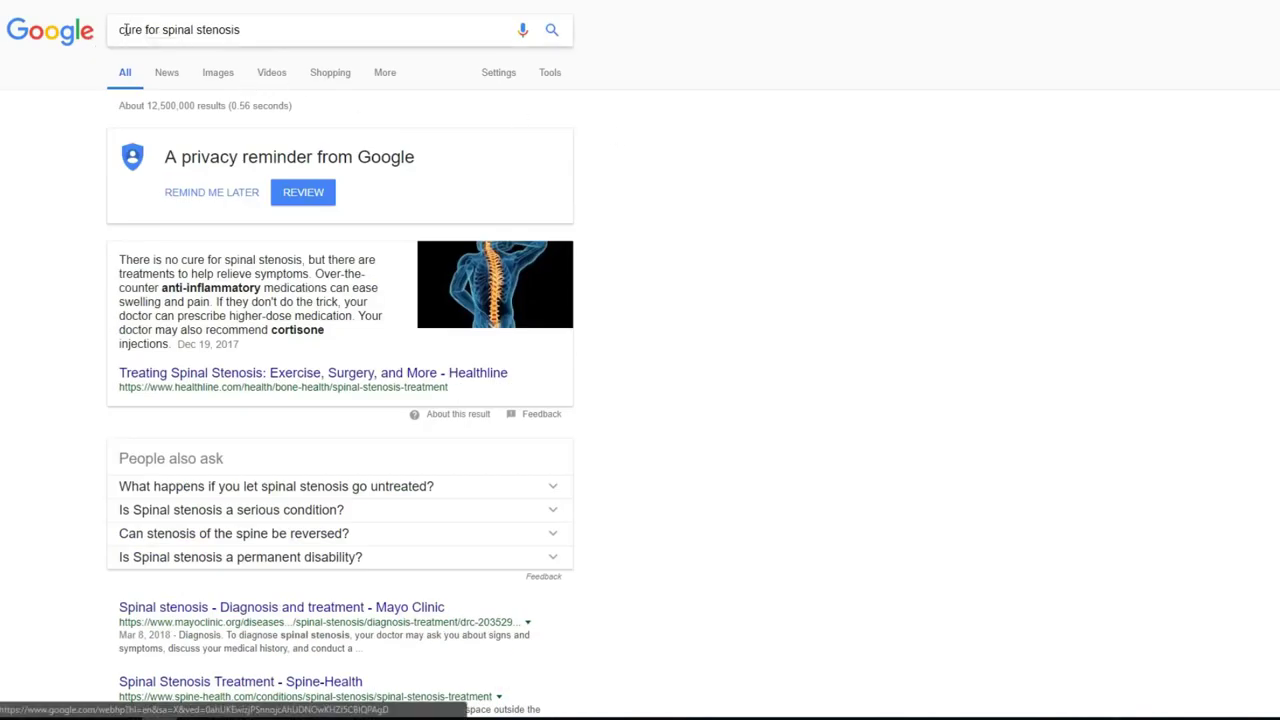
# Scroll the spinal stenosis results to the bottom, then the NPK fertilizer results to the NPK Values article.
pyautogui.scroll(-4, 266, 30)
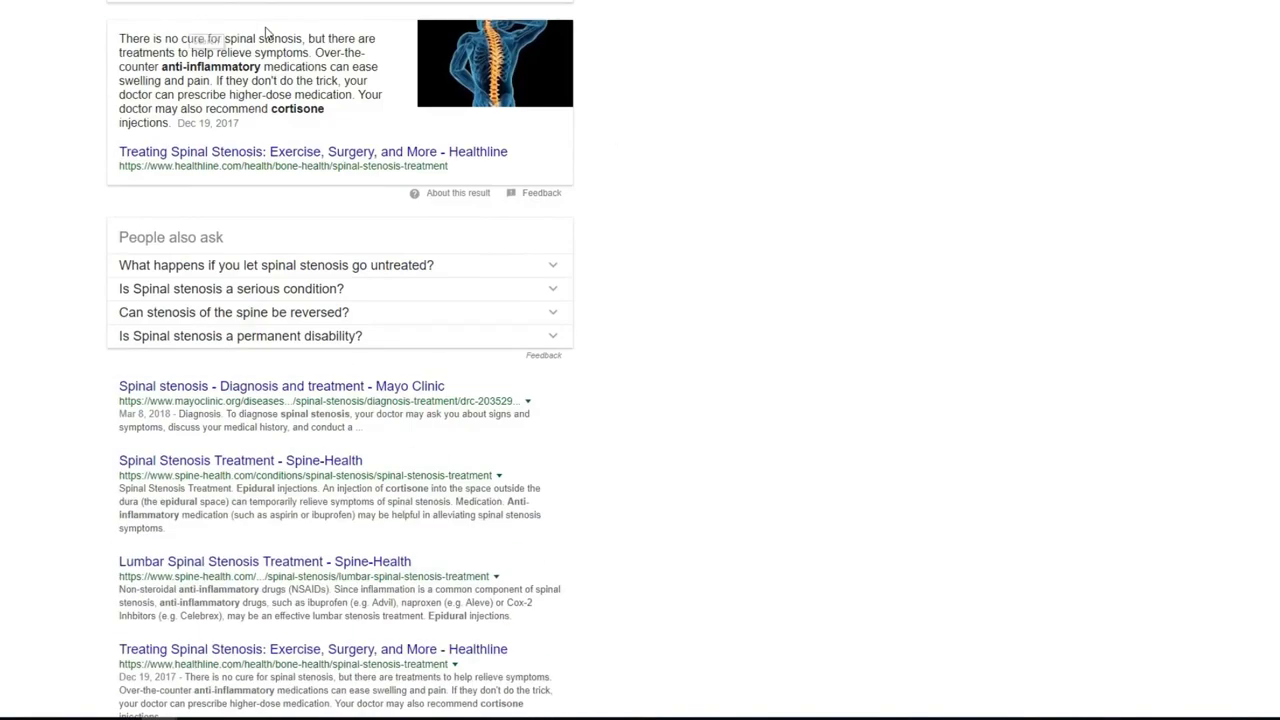
pyautogui.scroll(-6, 266, 30)
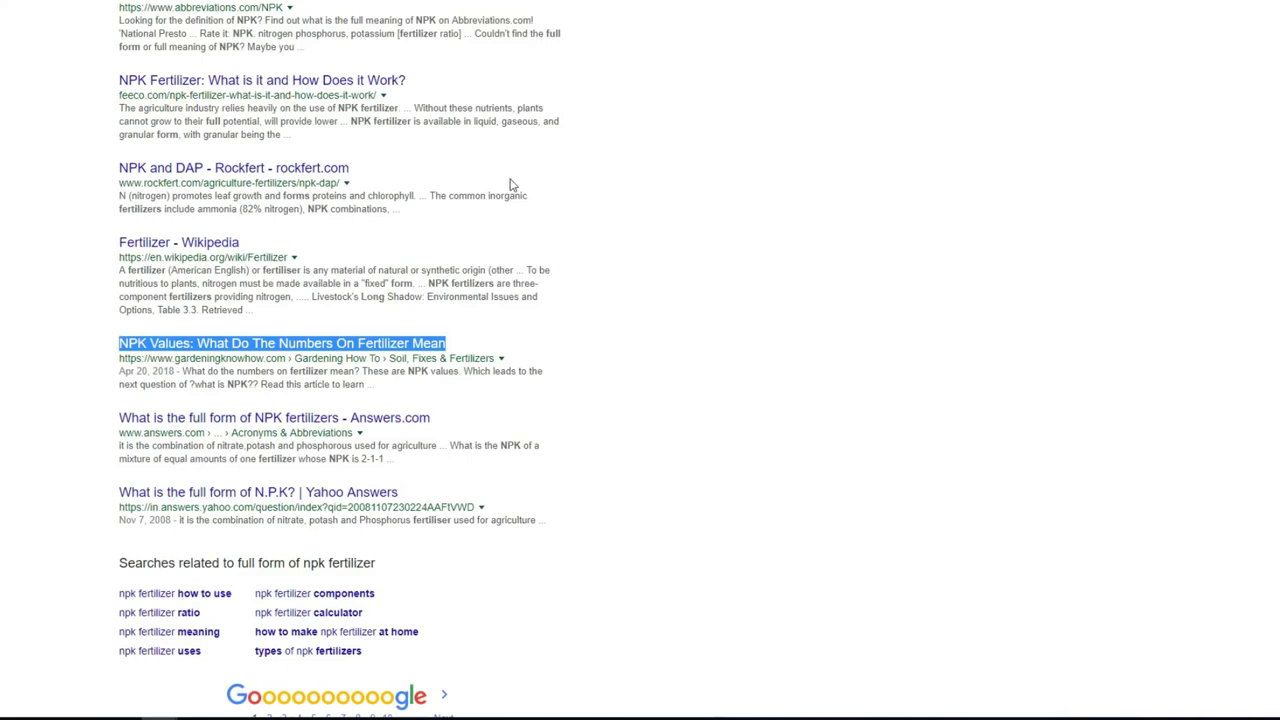
pyautogui.scroll(4, 511, 186)
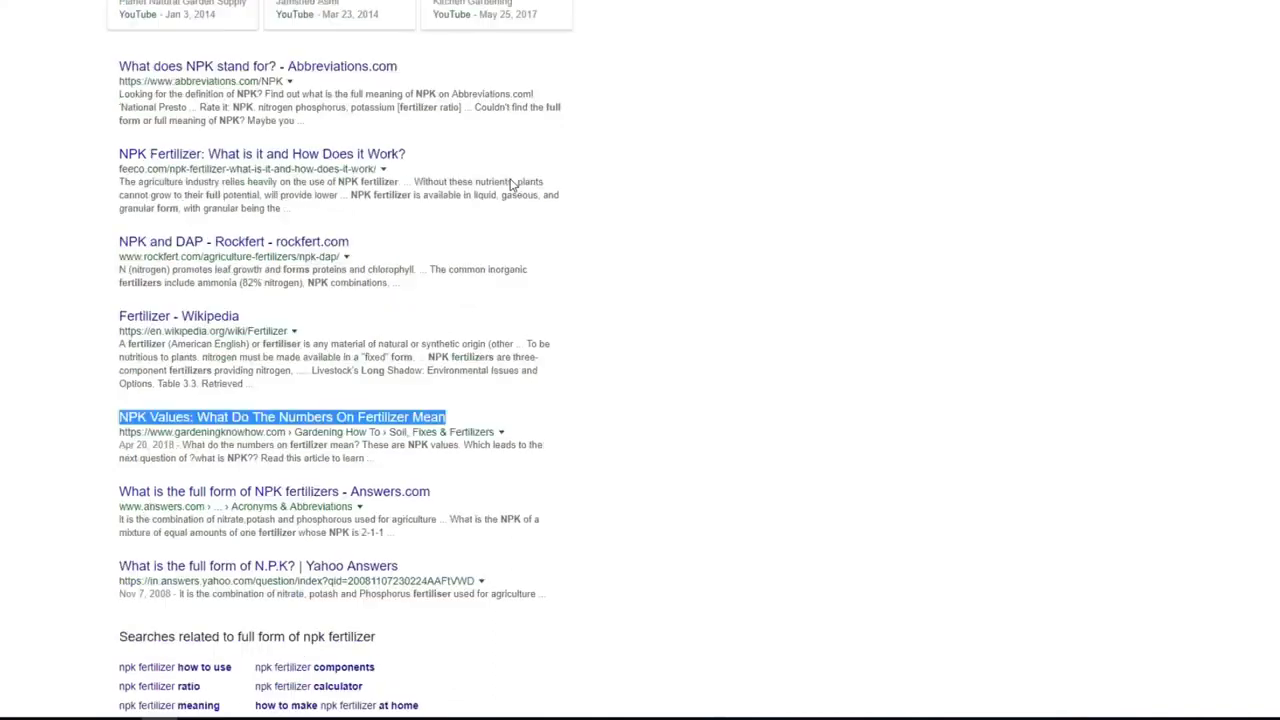
pyautogui.scroll(-2, 511, 184)
pyautogui.scroll(10, 509, 181)
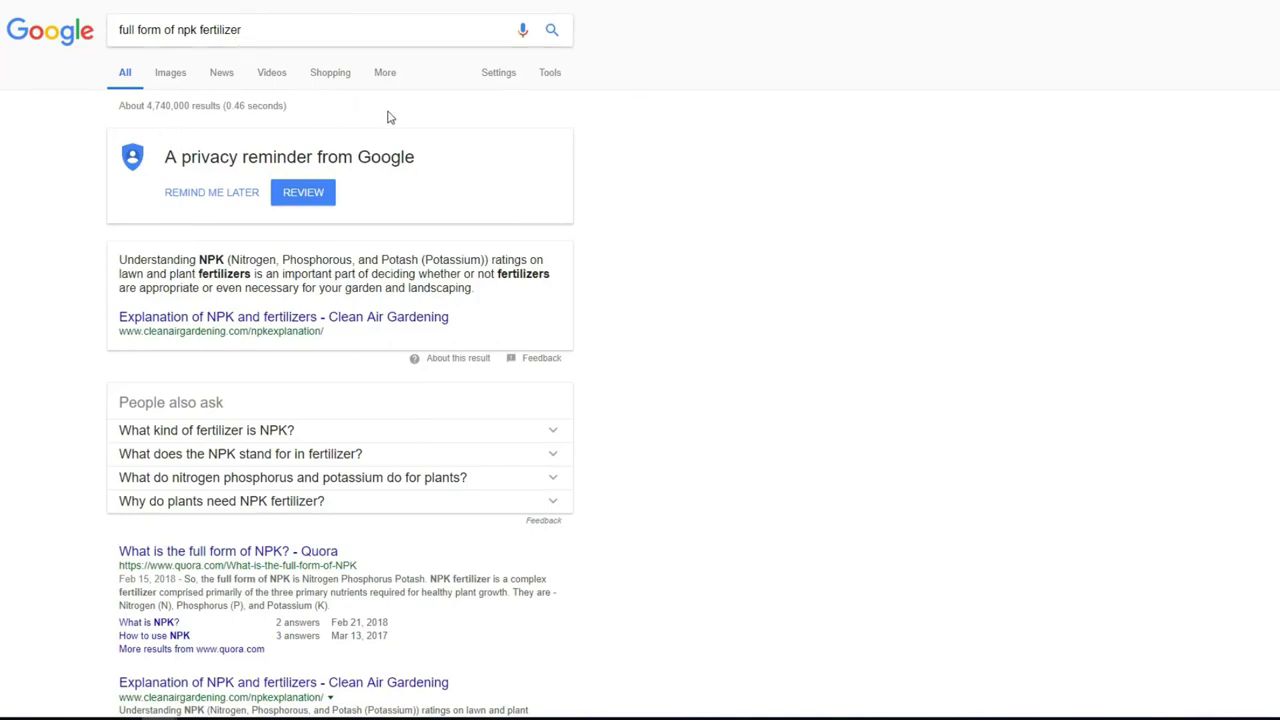
pyautogui.scroll(-10, 518, 171)
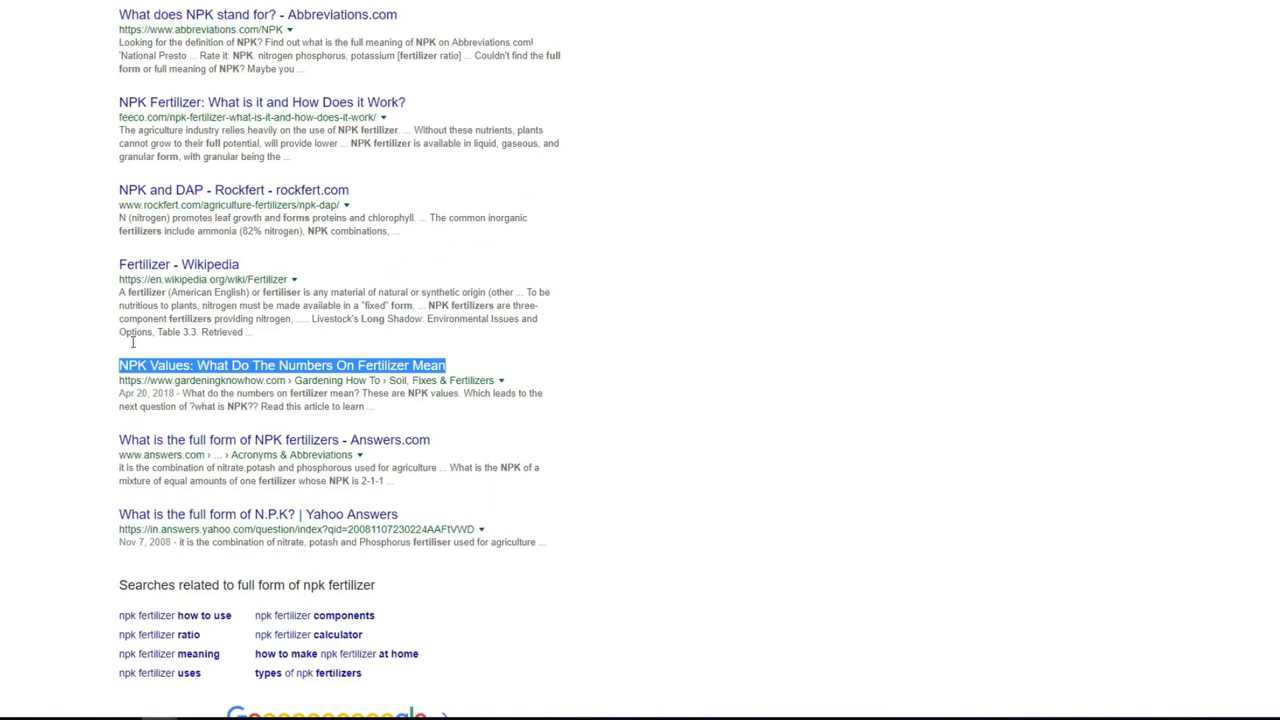